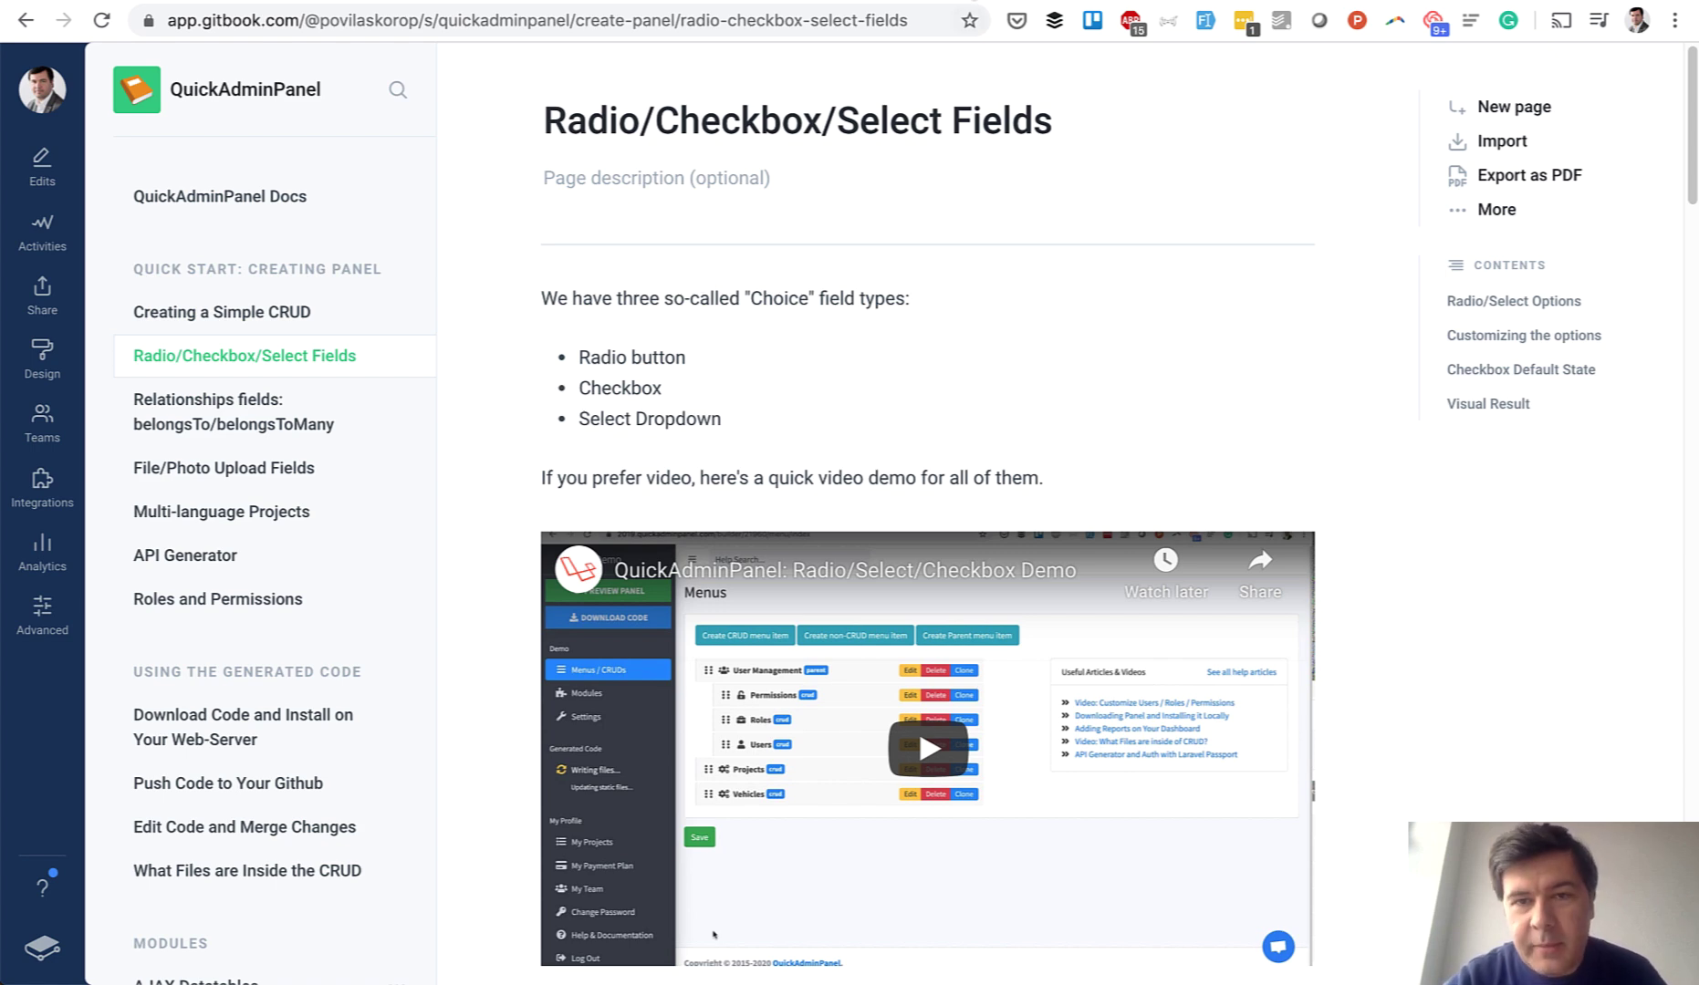
Switch to the QuickAdminPanel articles tab listing text and video tutorials.
{"action": "key", "text": "ctrl+Tab"}
View the published helpdocs' Creating a Simple CRUD article, then go back to the GitBook editor.
{"action": "scroll", "coordinate": [206, 529], "scroll_direction": "down", "scroll_amount": 3}
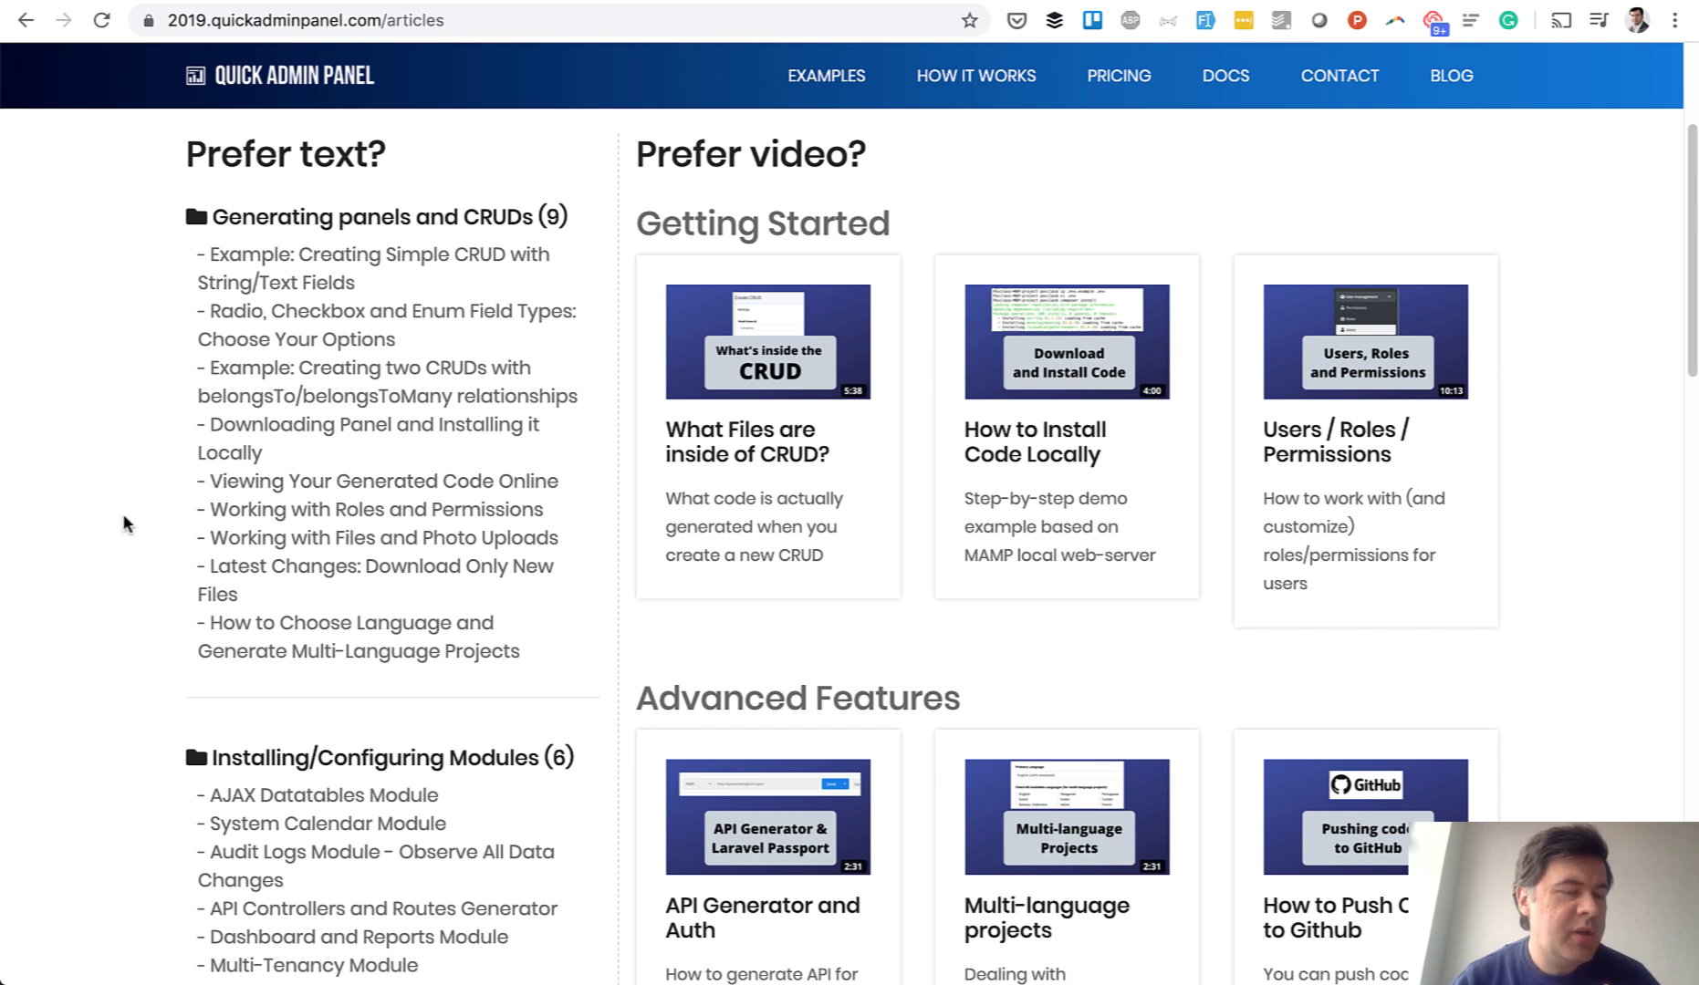
{"action": "left_click", "coordinate": [720, 2]}
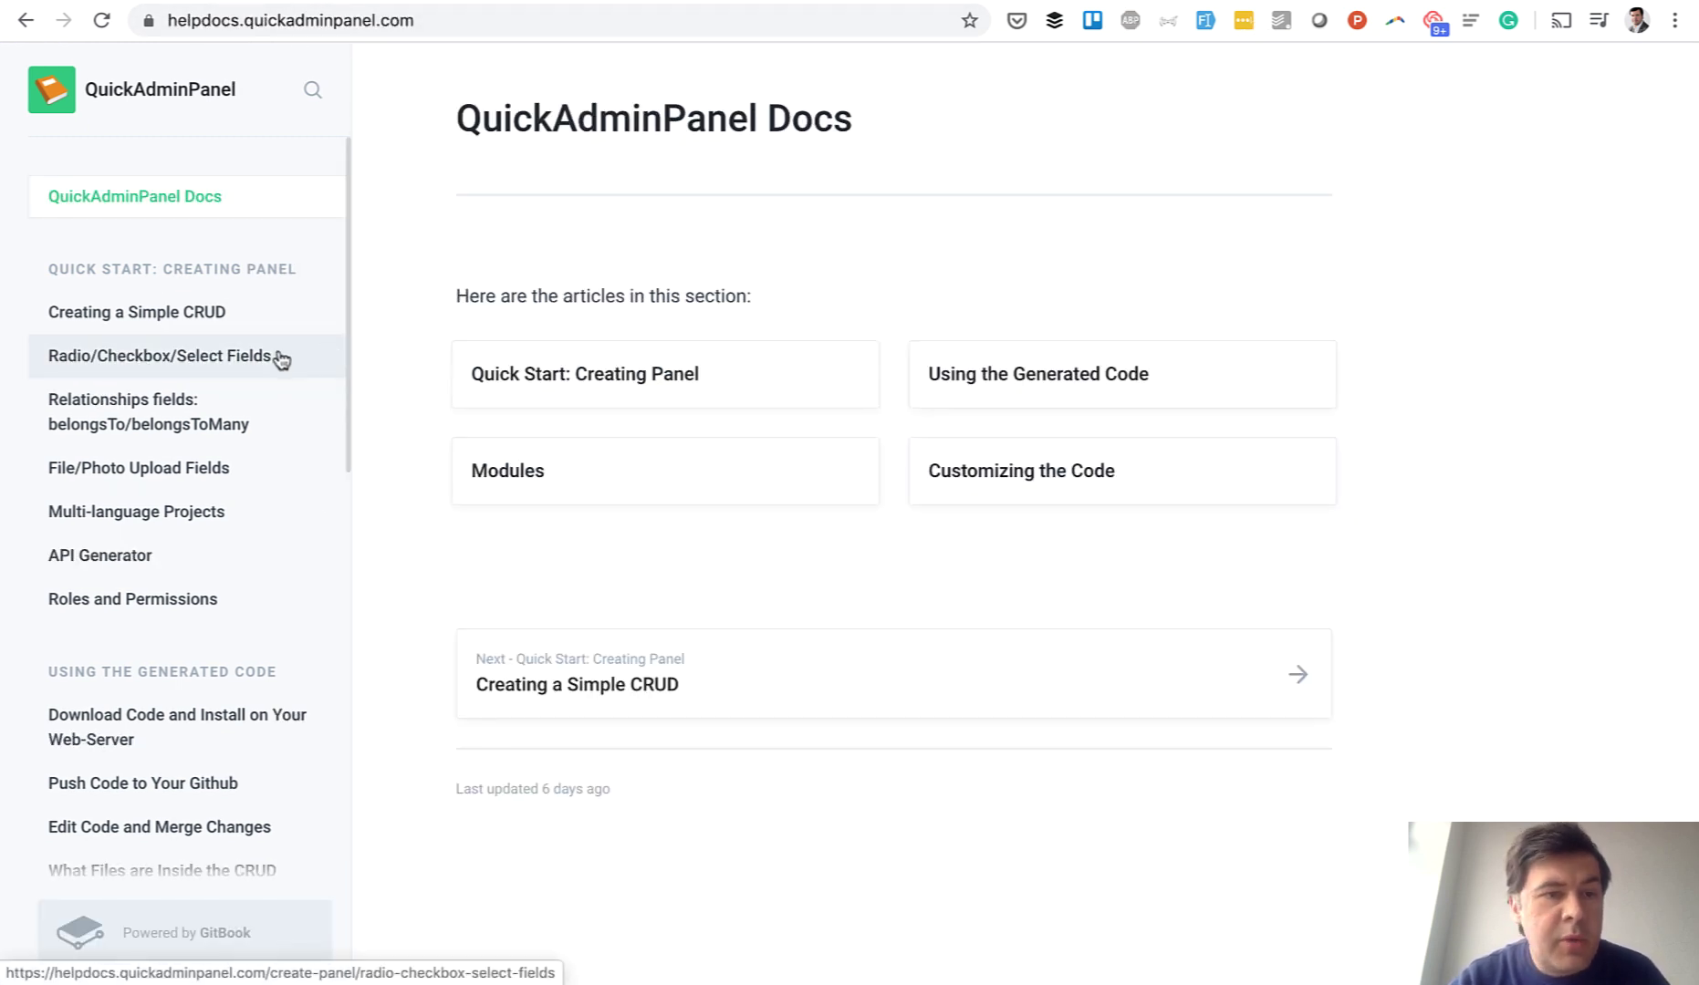
{"action": "left_click", "coordinate": [213, 313]}
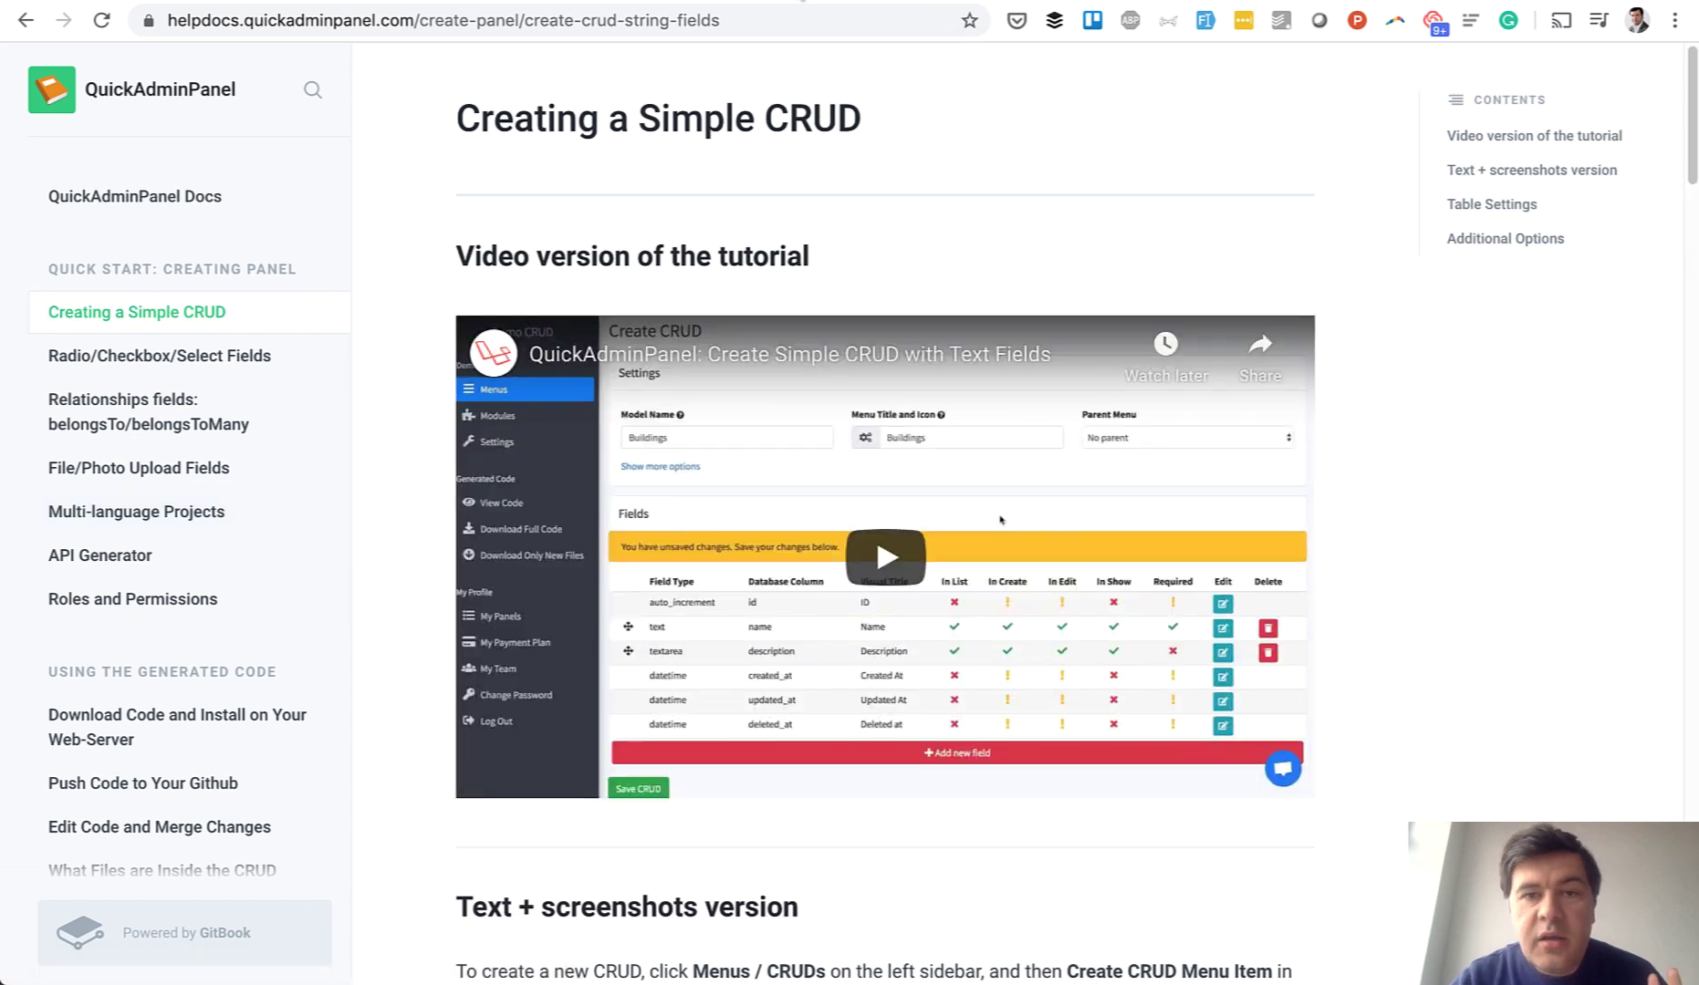
{"action": "left_click", "coordinate": [769, 3]}
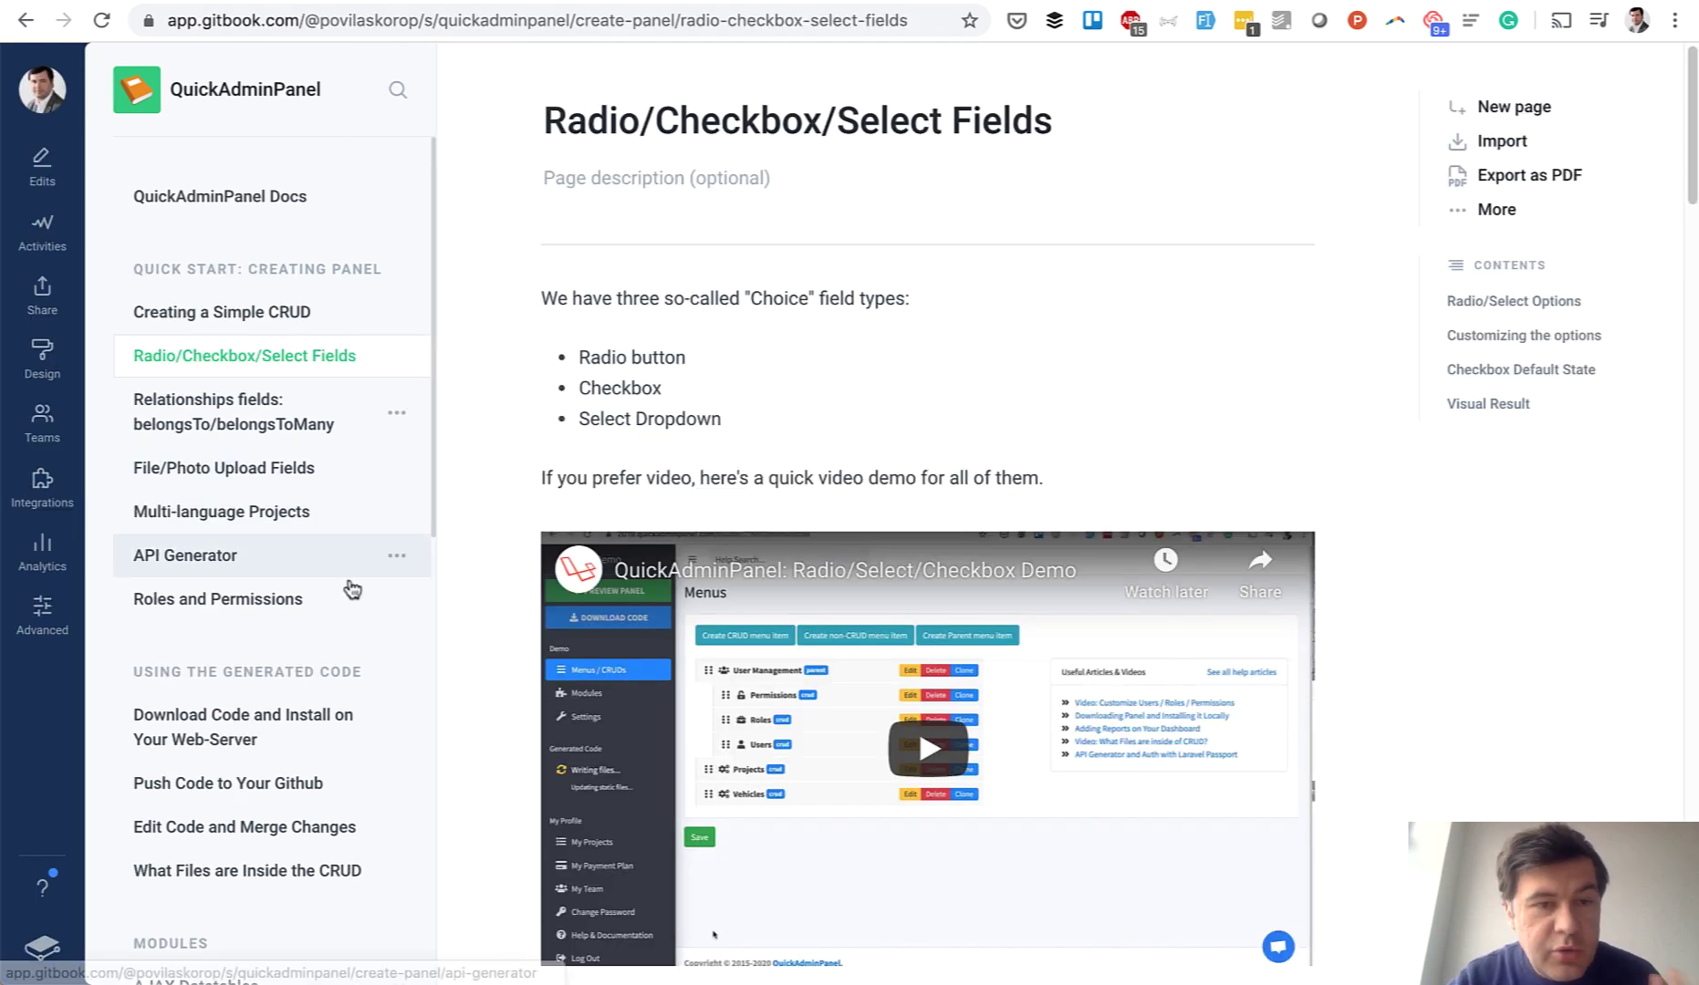
Insert an empty hint block below the video intro sentence on Radio/Checkbox/Select Fields.
{"action": "left_click", "coordinate": [730, 304]}
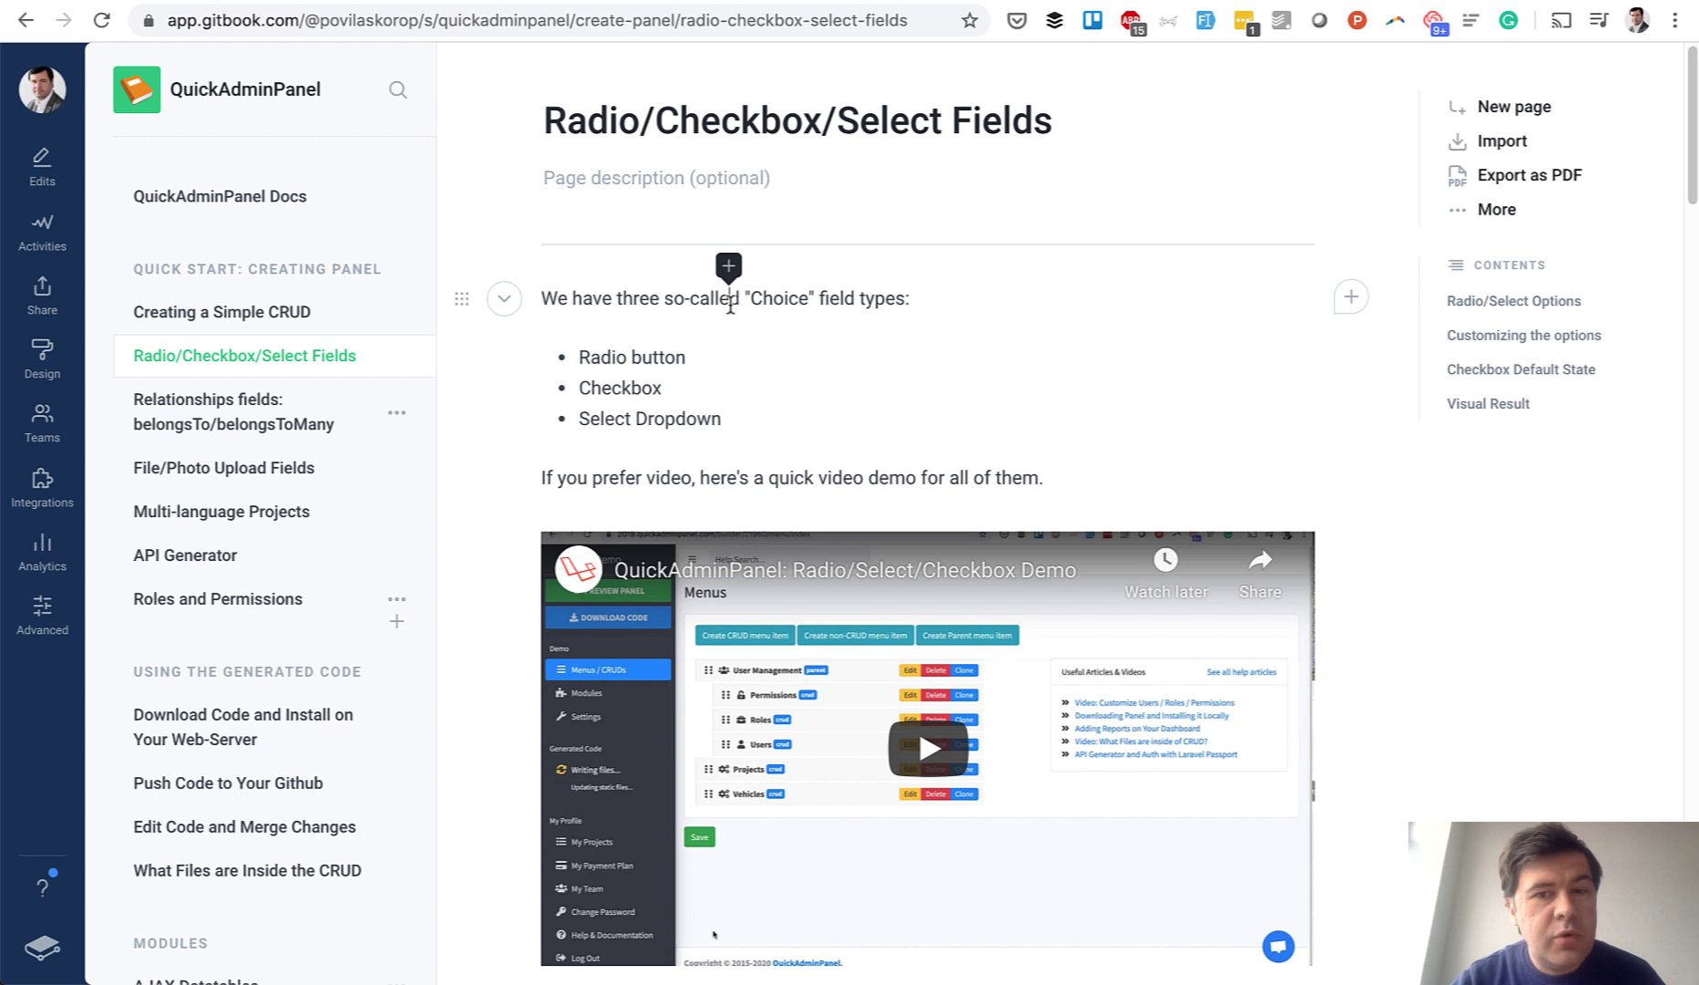
{"action": "left_click", "coordinate": [506, 303]}
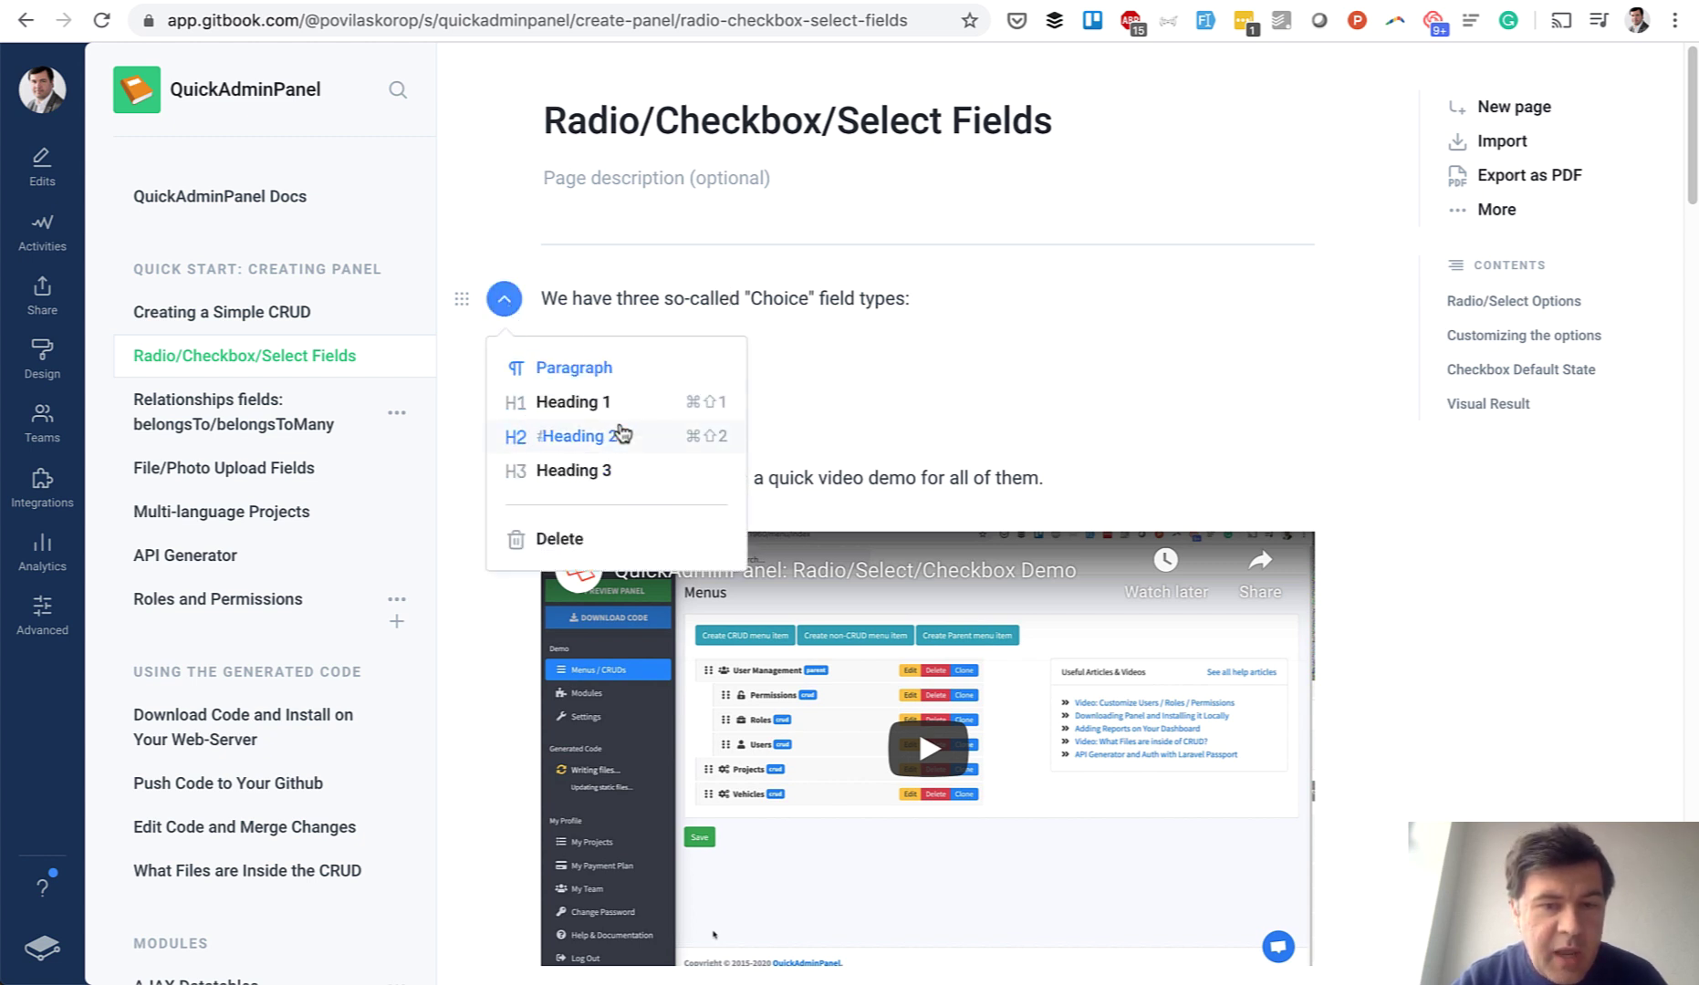
{"action": "left_click", "coordinate": [945, 386]}
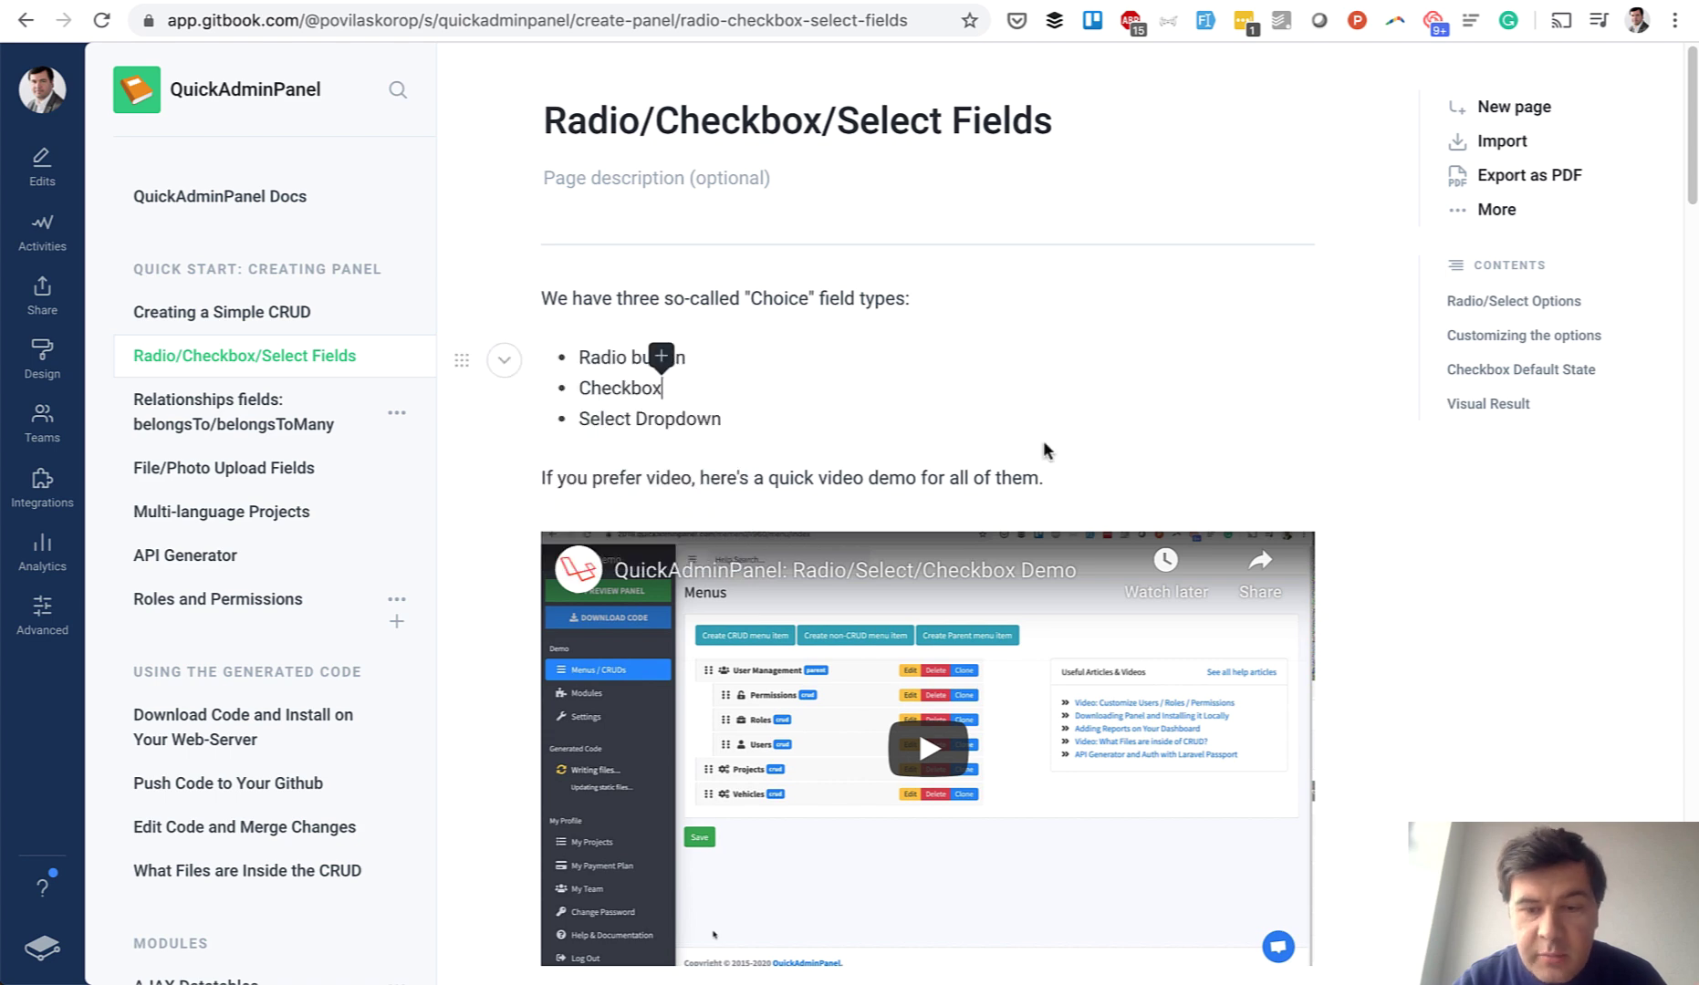
{"action": "left_click", "coordinate": [1059, 476]}
{"action": "key", "text": "Return"}
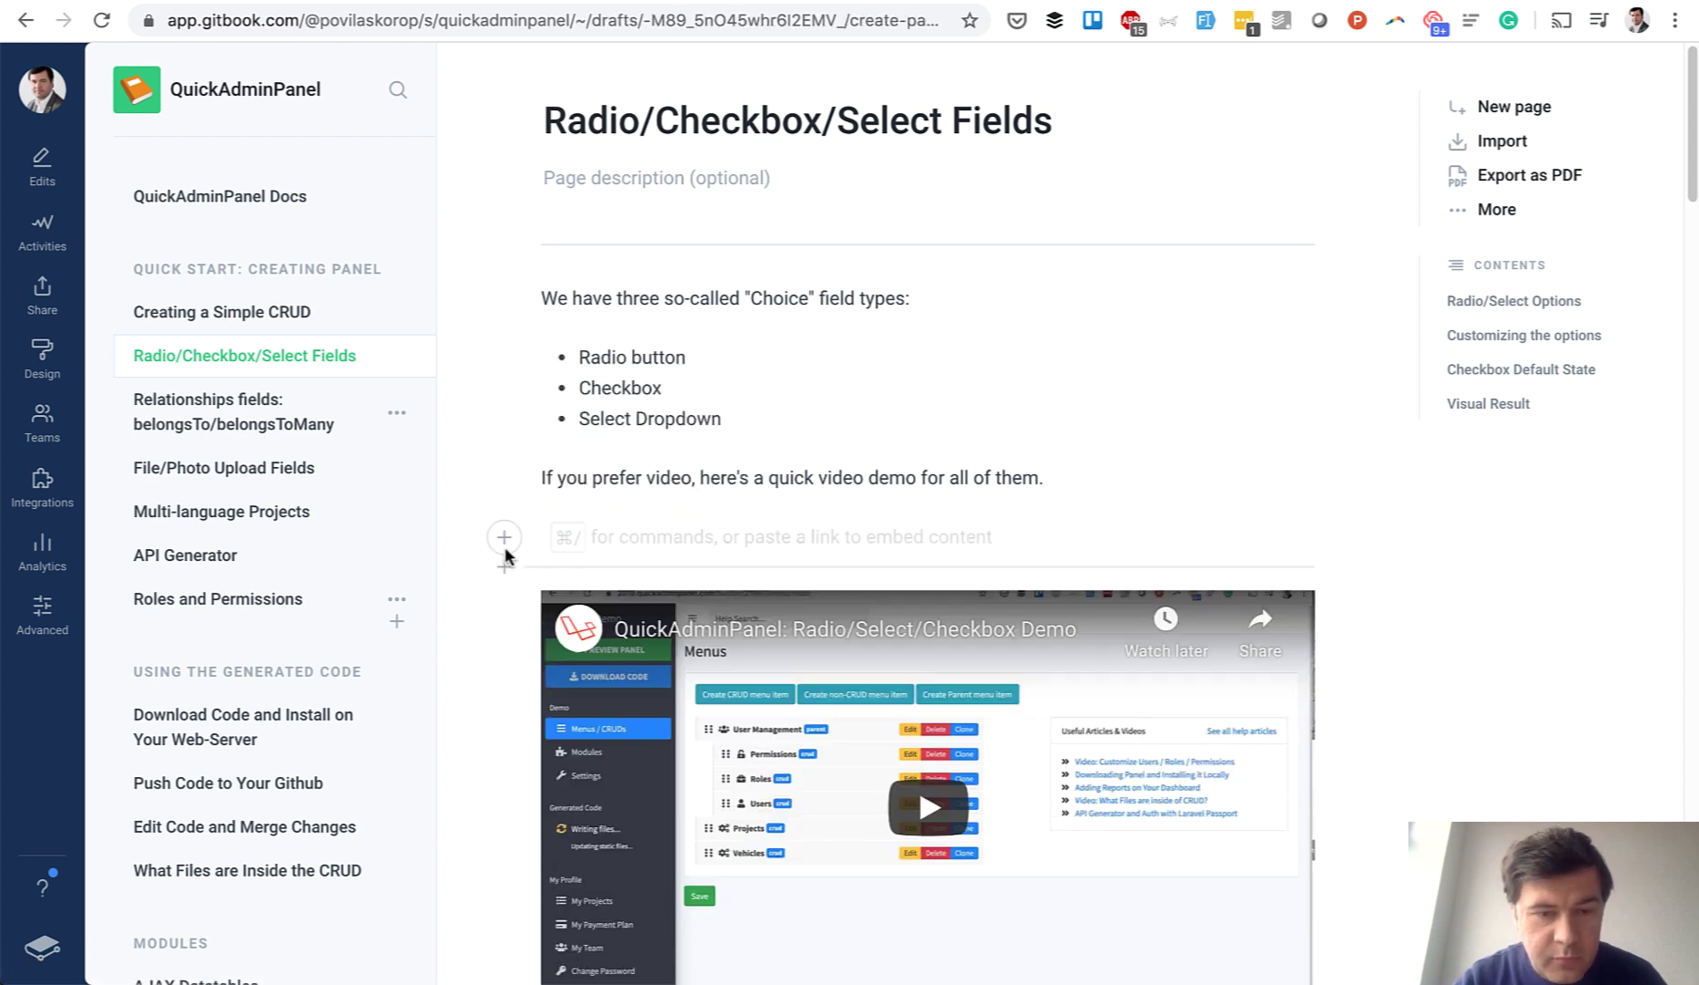
{"action": "left_click", "coordinate": [504, 538]}
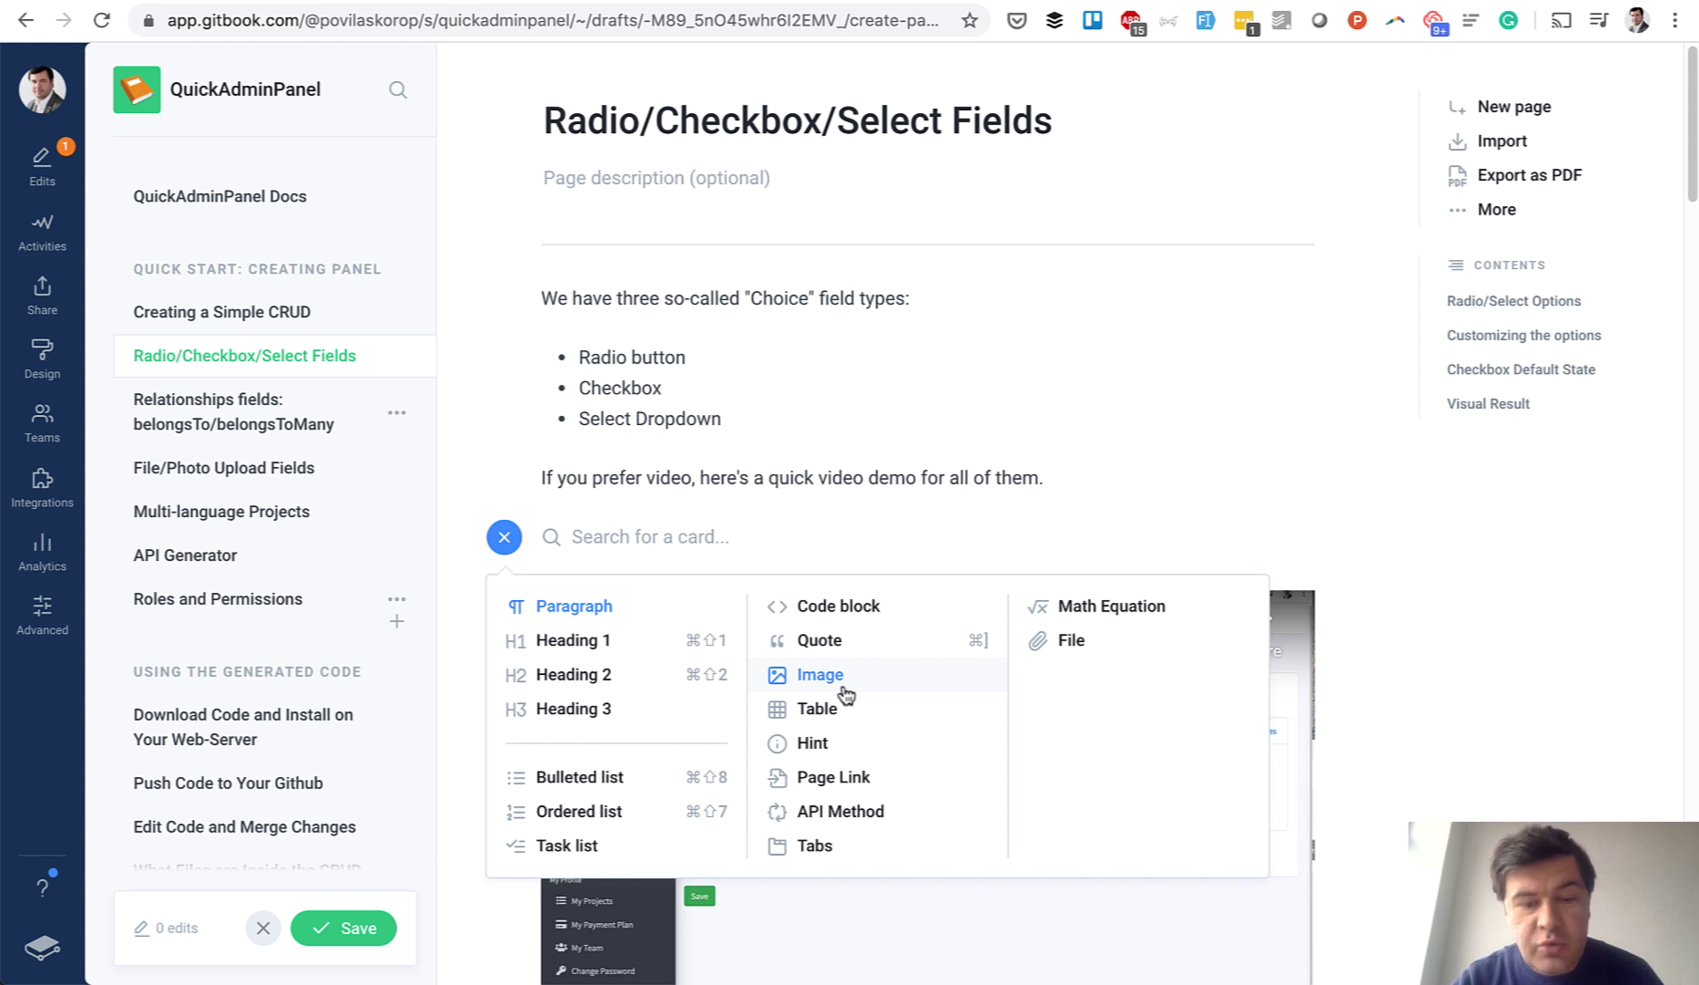
{"action": "left_click", "coordinate": [811, 743]}
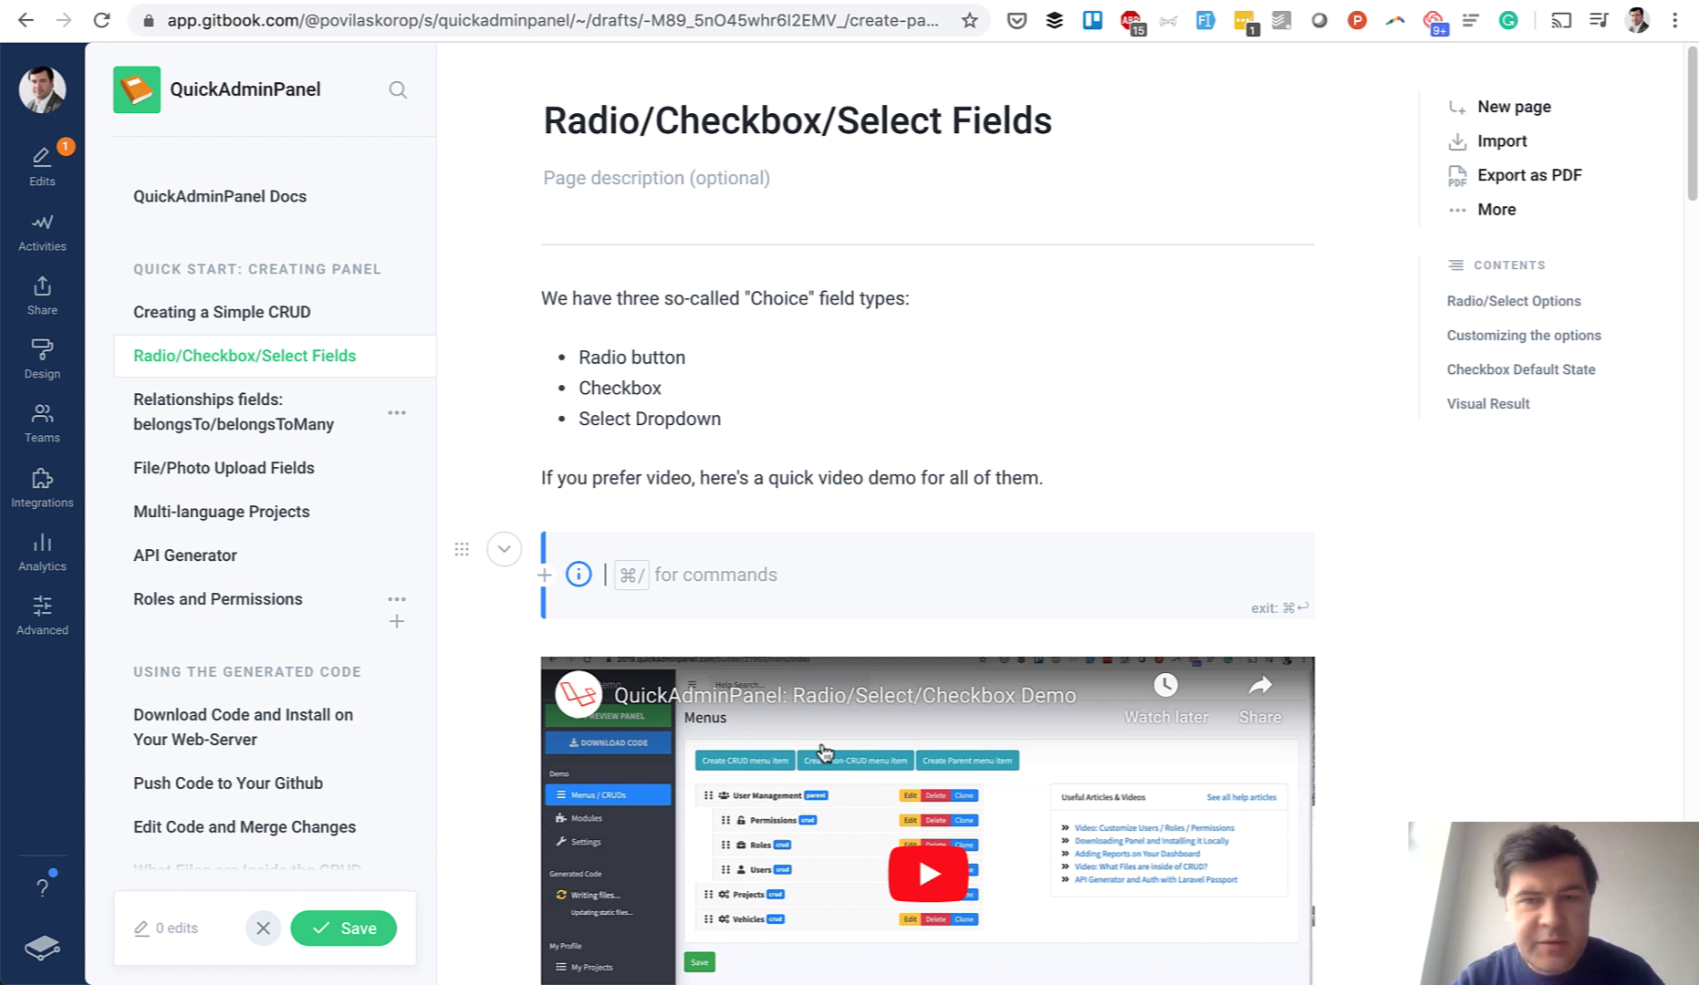
{"action": "left_click", "coordinate": [503, 550]}
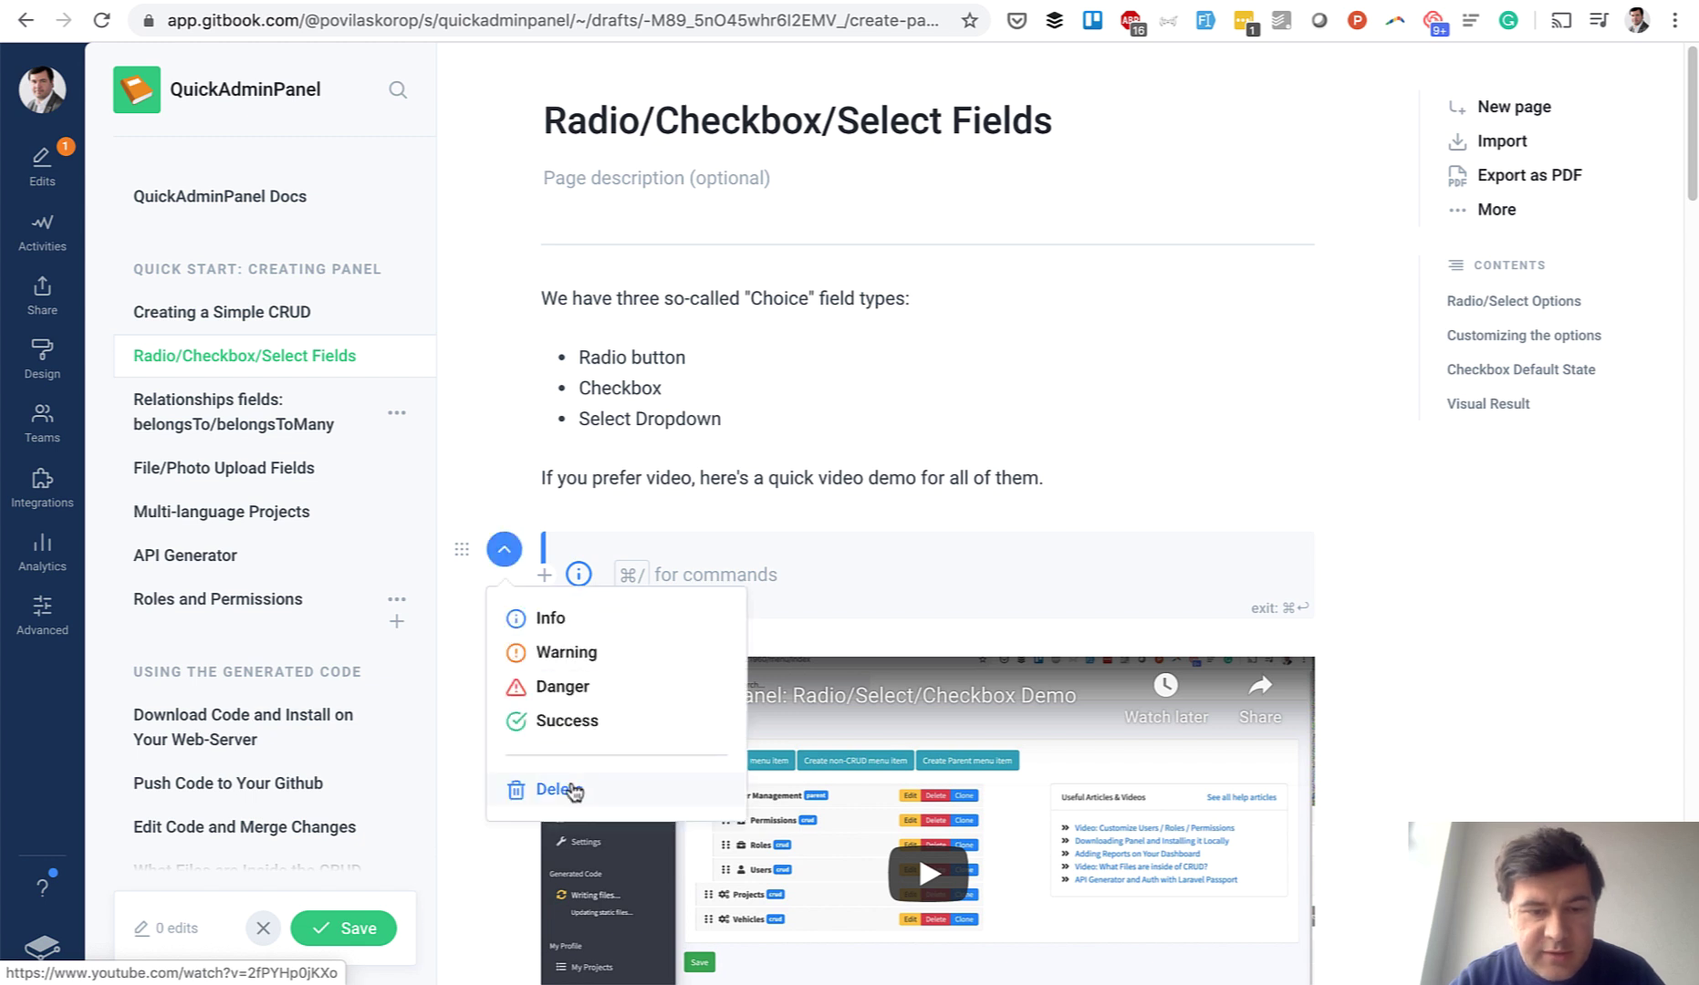
Delete the empty hint block, then save and merge the draft.
{"action": "left_click", "coordinate": [513, 789]}
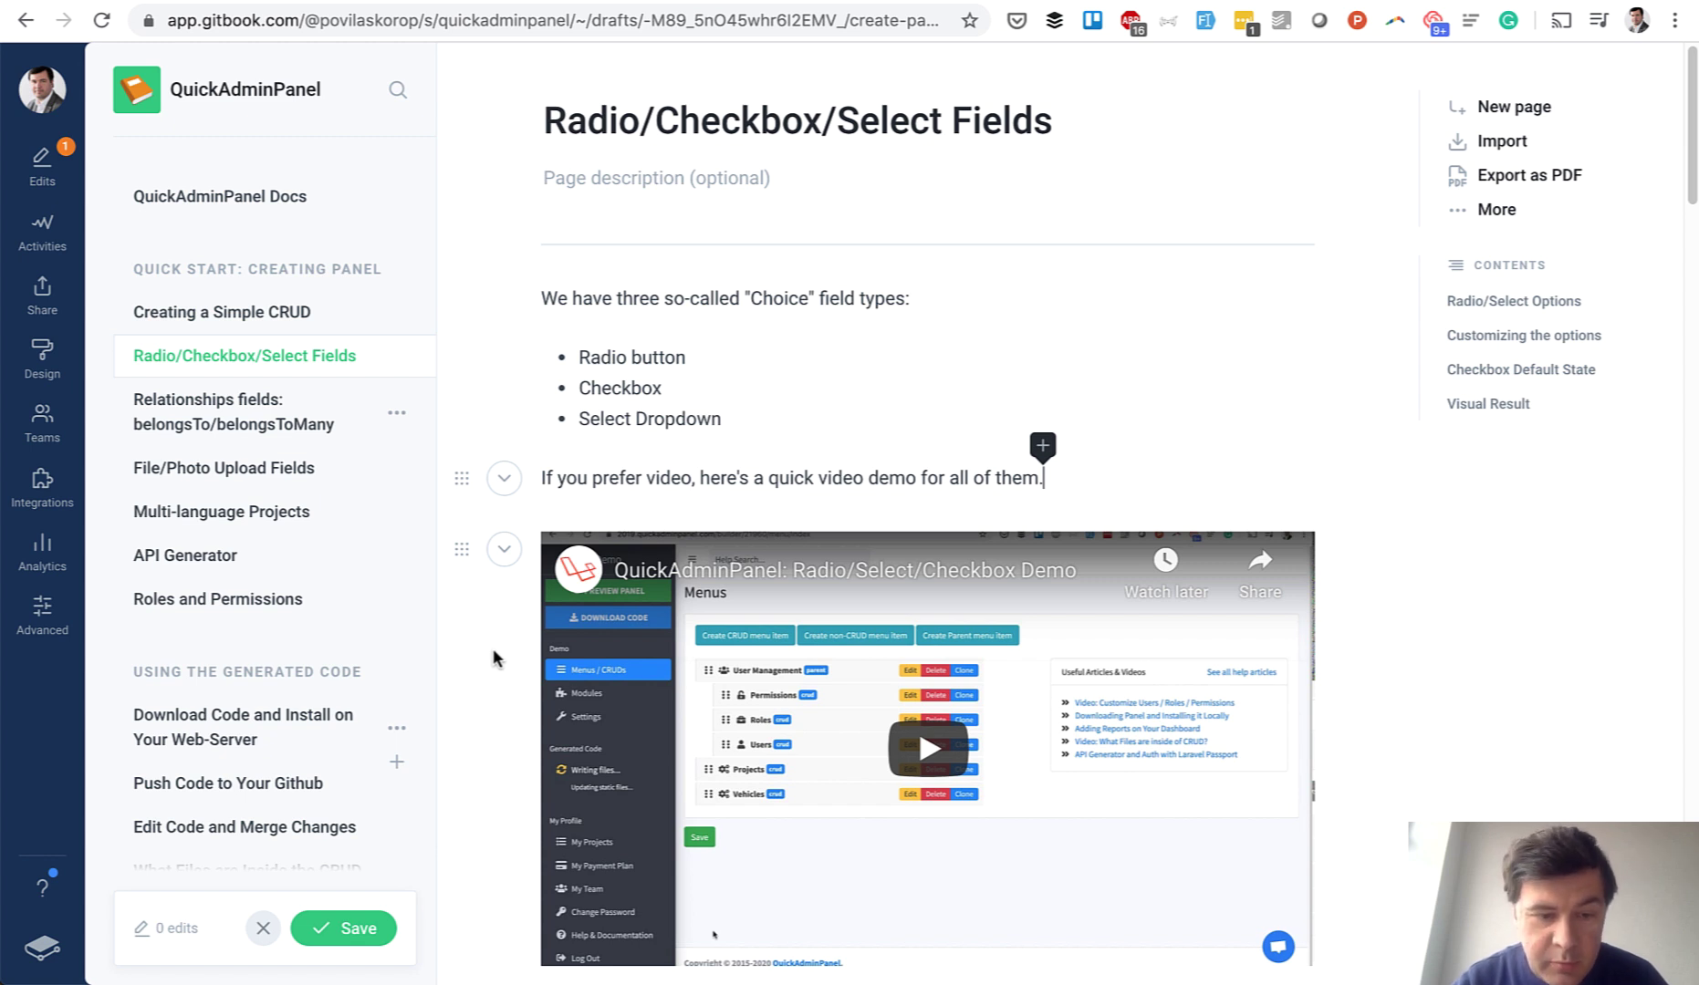
{"action": "left_click", "coordinate": [336, 940]}
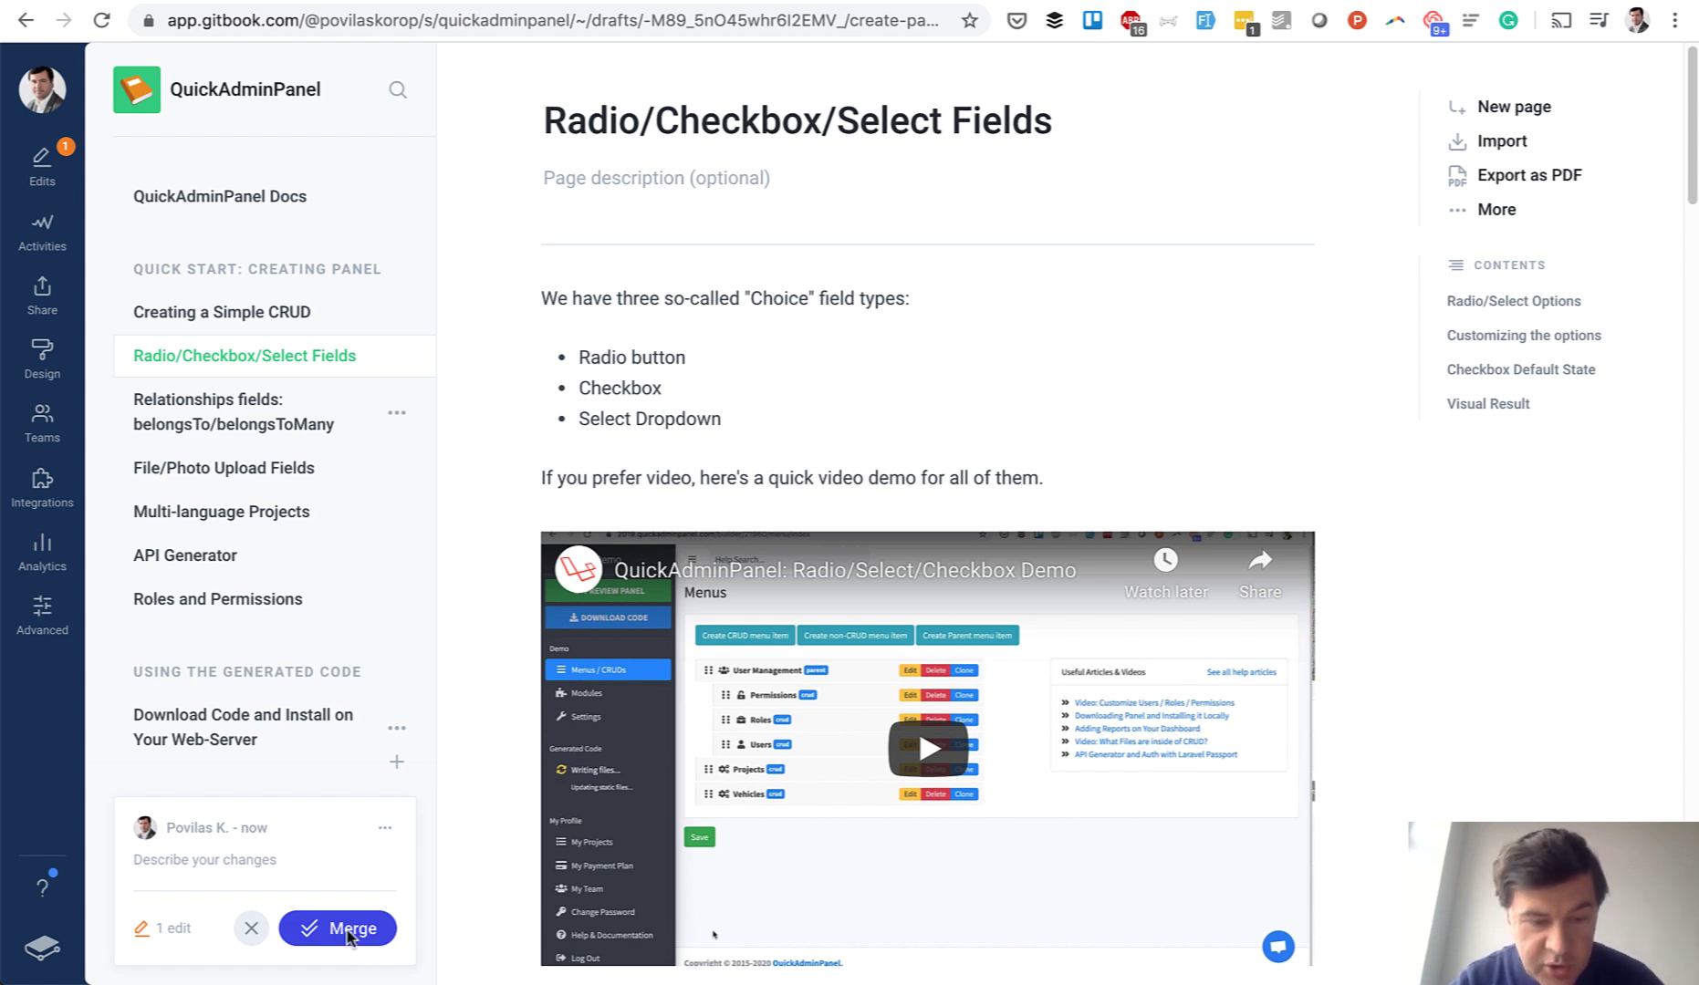
{"action": "left_click", "coordinate": [346, 928]}
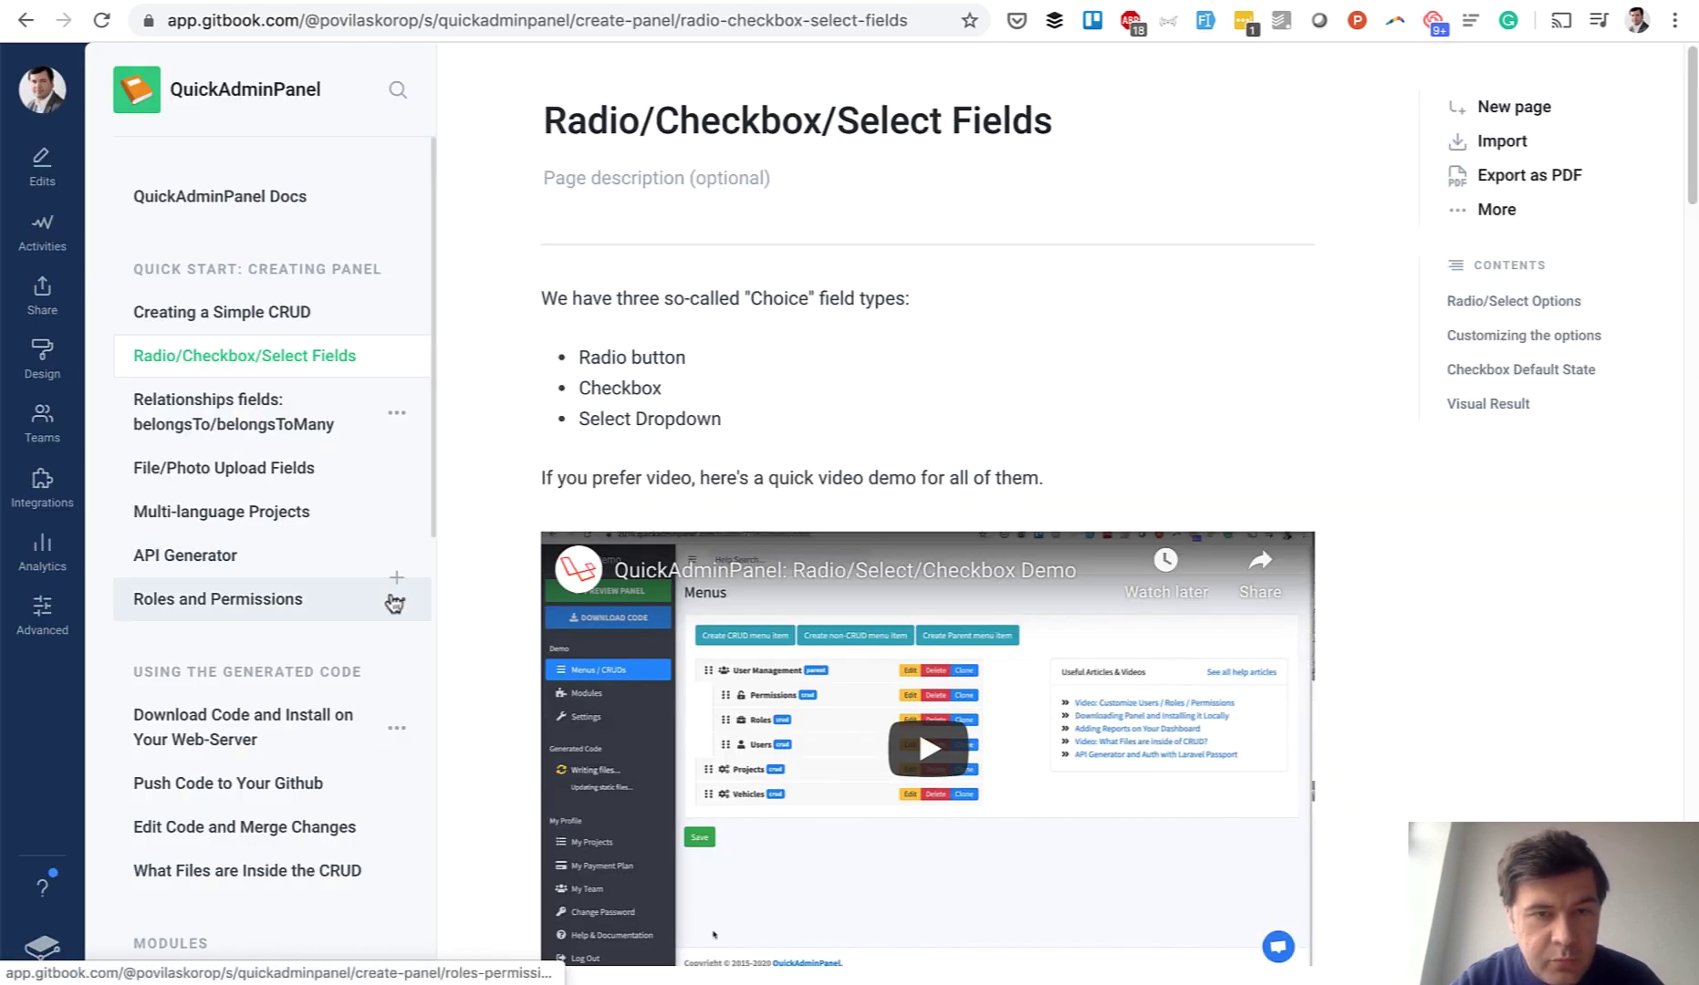
Glance at the New > Import options, then open the Datatables Customizations page.
{"action": "scroll", "coordinate": [392, 600], "scroll_direction": "down", "scroll_amount": 15}
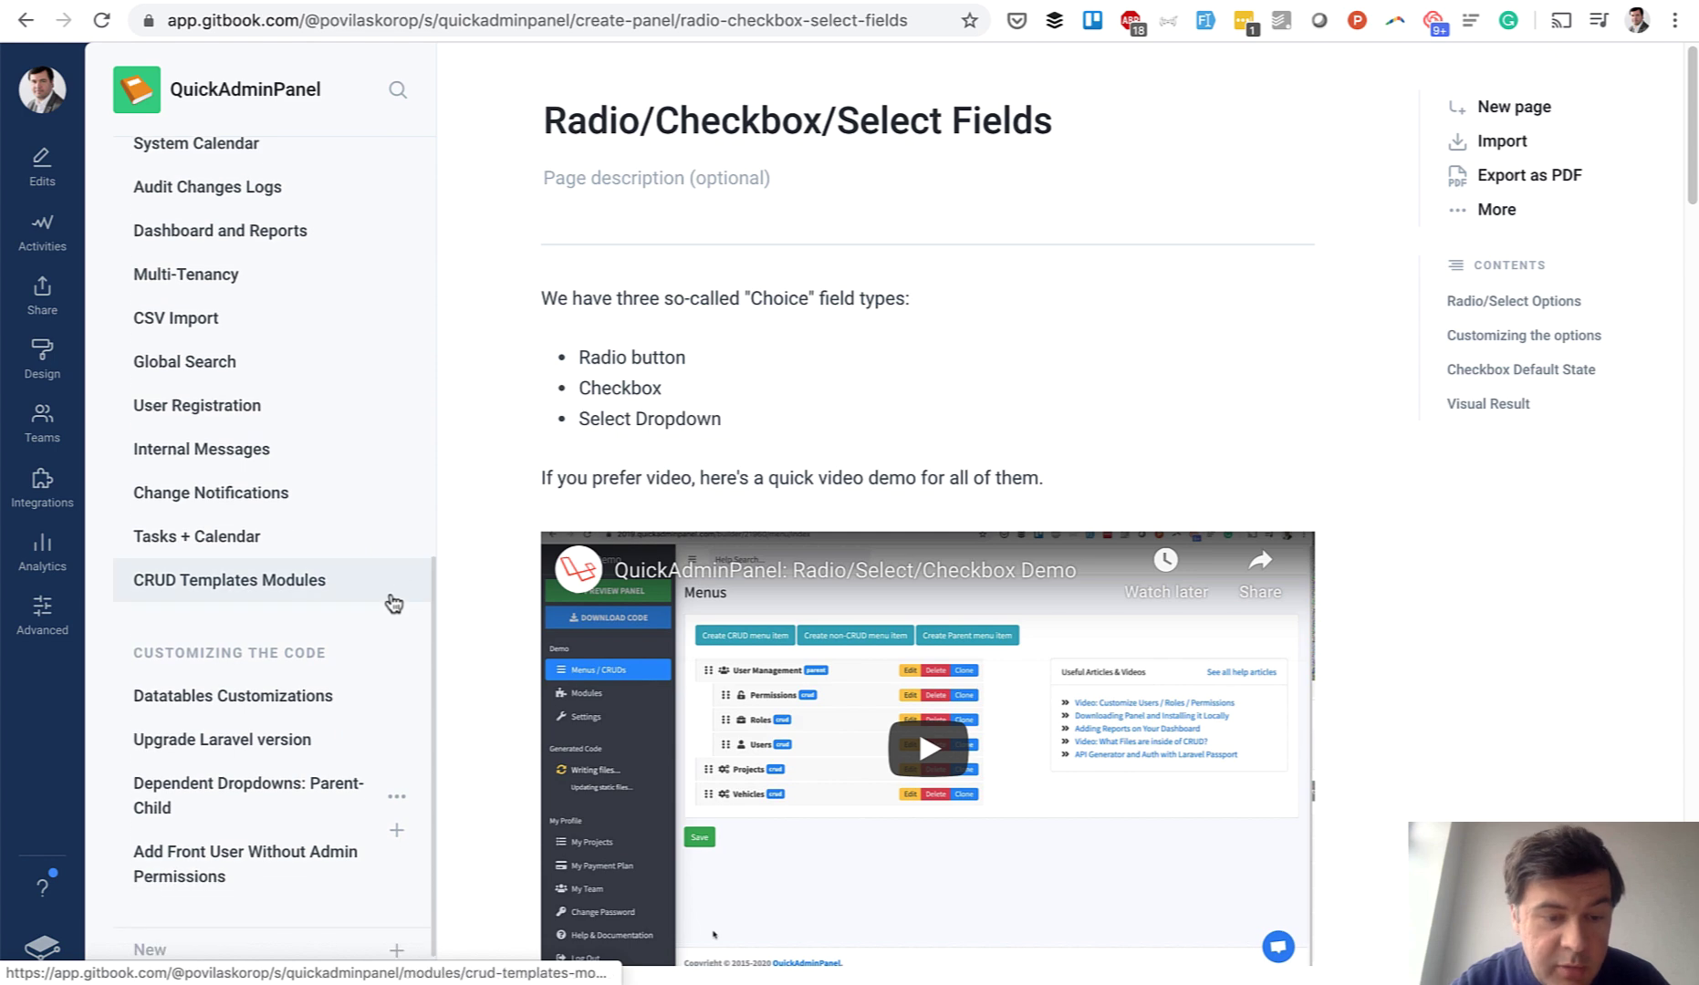
{"action": "left_click", "coordinate": [396, 891]}
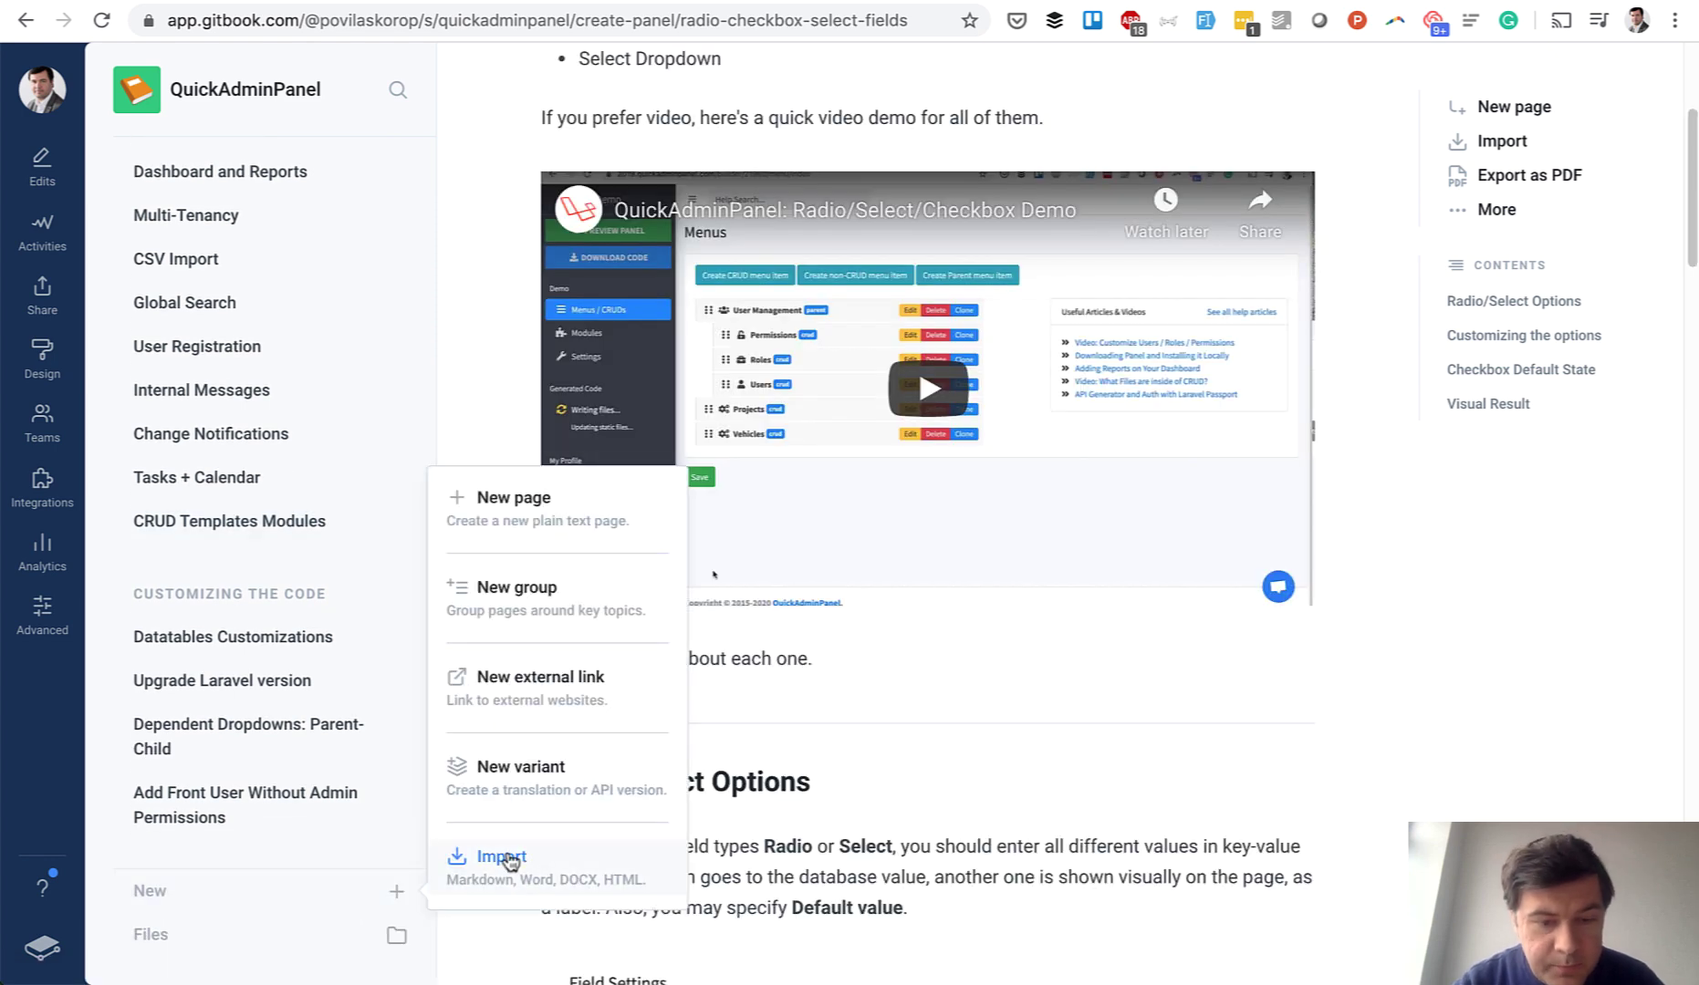
{"action": "left_click", "coordinate": [504, 891]}
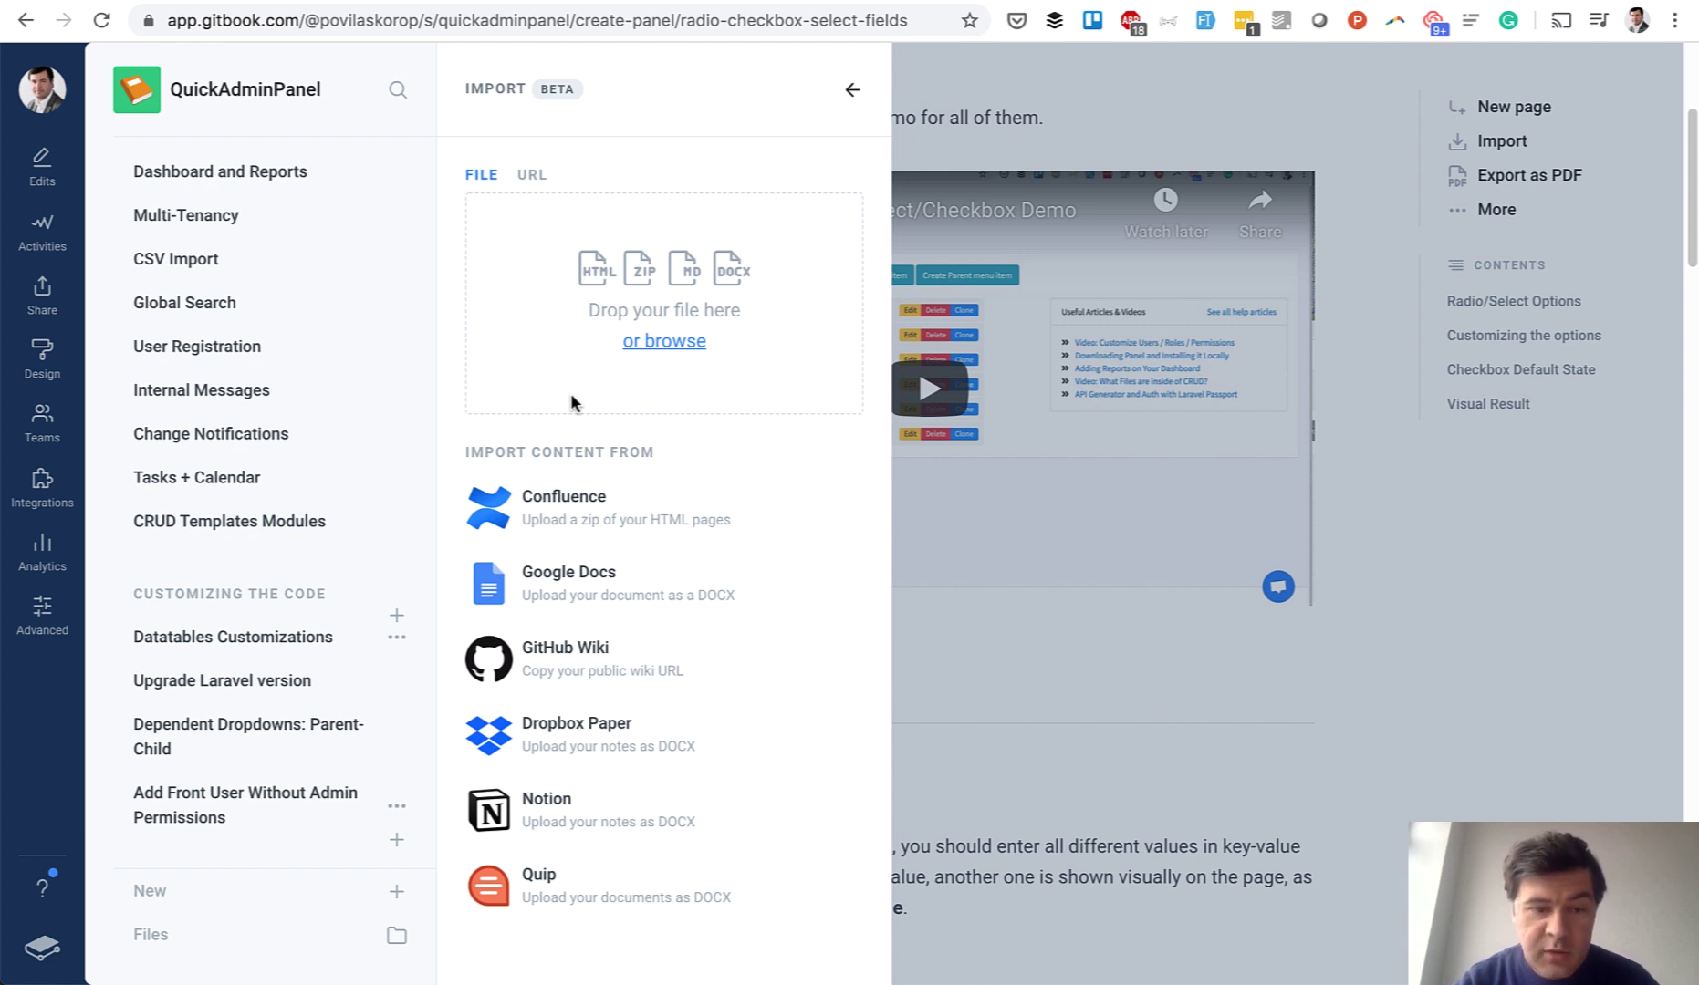
{"action": "left_click", "coordinate": [183, 639]}
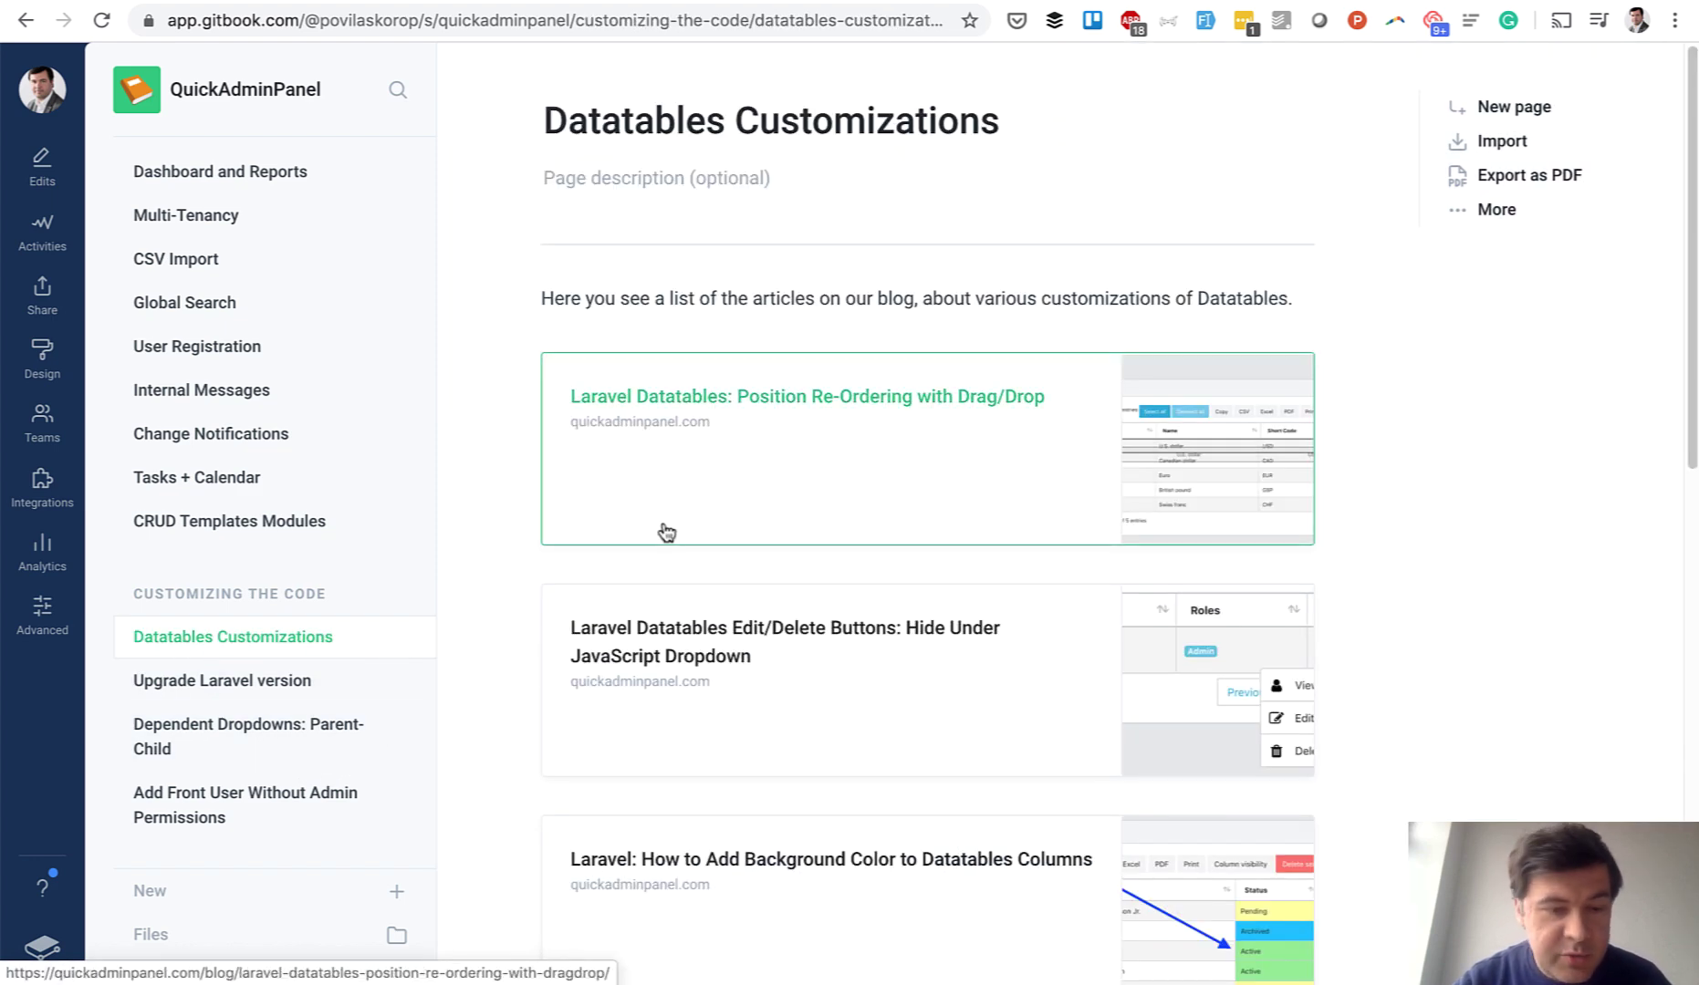
Add the View/Edit/Delete buttons blog post as a link card below the intro paragraph.
{"action": "left_click", "coordinate": [973, 366]}
{"action": "left_click", "coordinate": [1305, 302]}
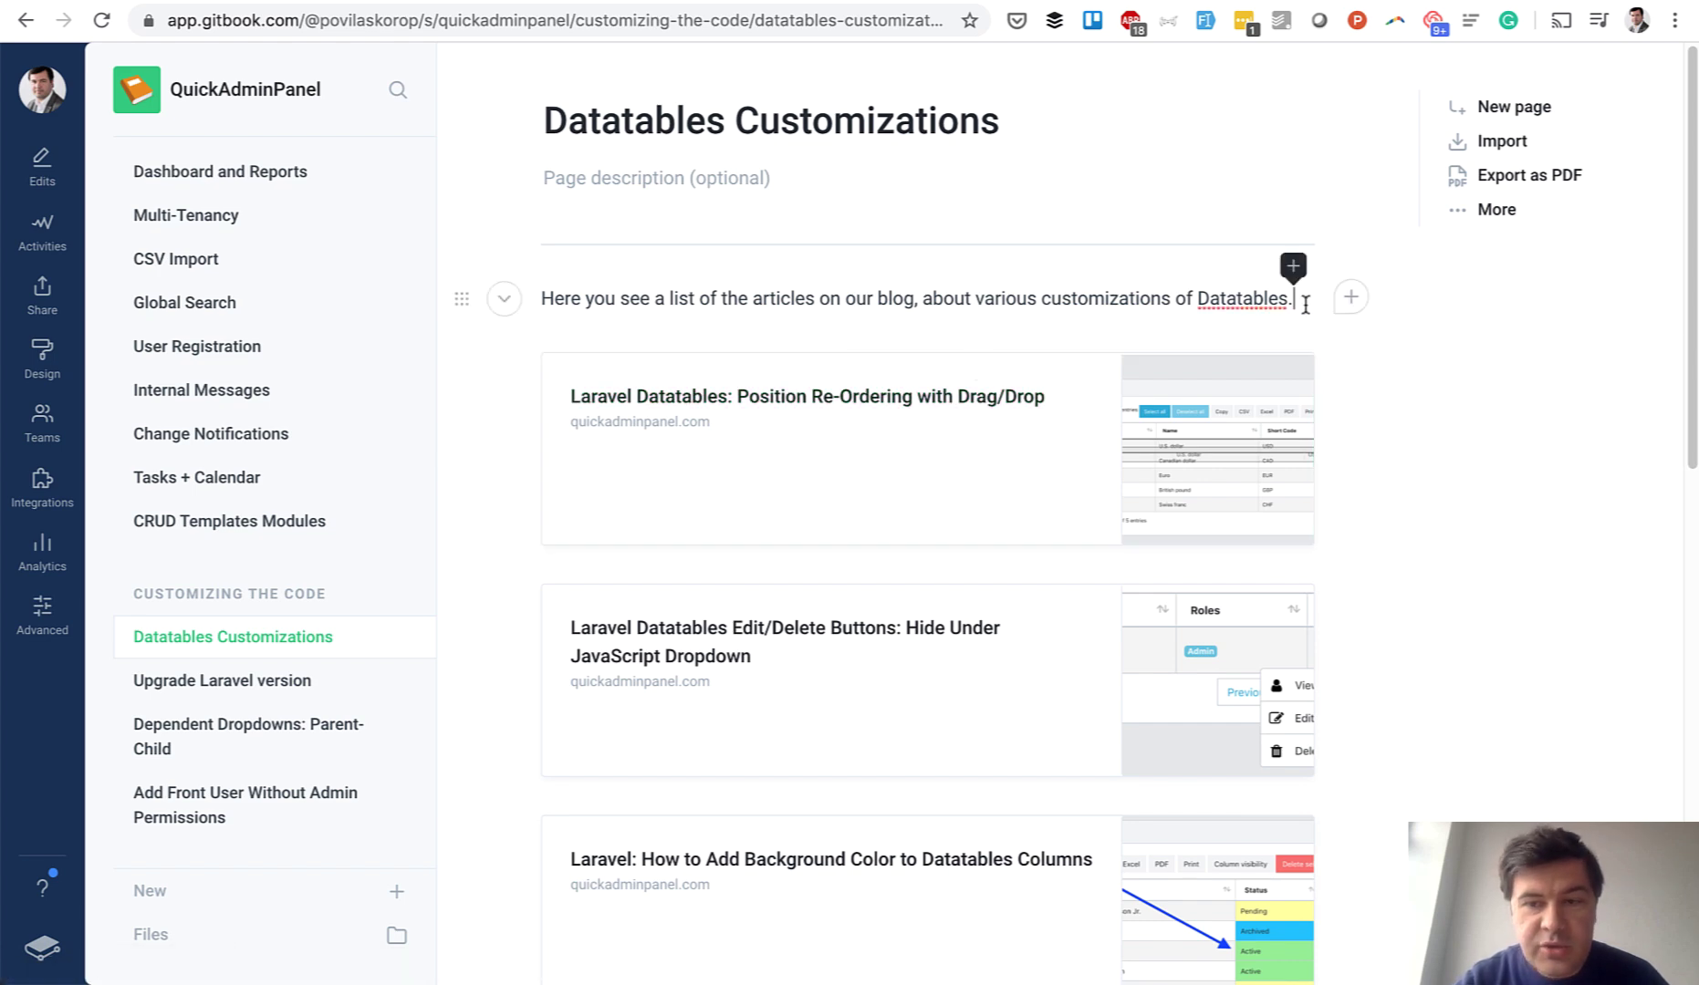
{"action": "key", "text": "Return"}
{"action": "key", "text": "ctrl+Tab"}
{"action": "left_click", "coordinate": [338, 574]}
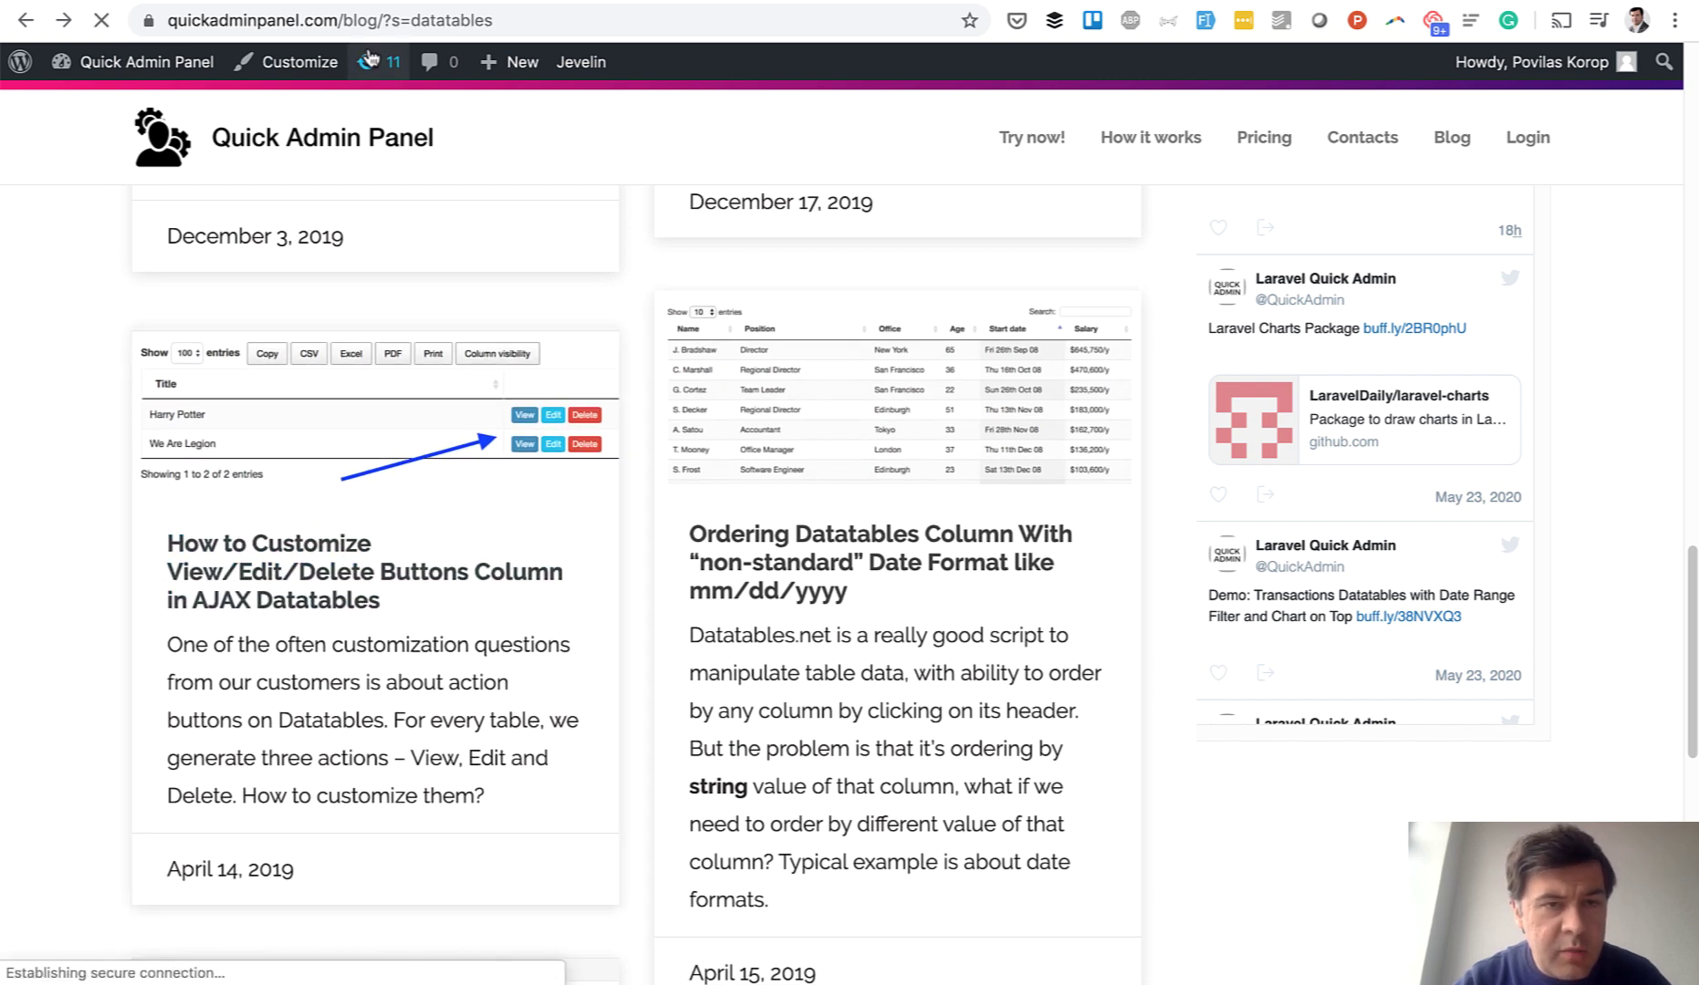
{"action": "left_click", "coordinate": [389, 20]}
{"action": "key", "text": "ctrl+Tab"}
{"action": "key", "text": "ctrl+Tab"}
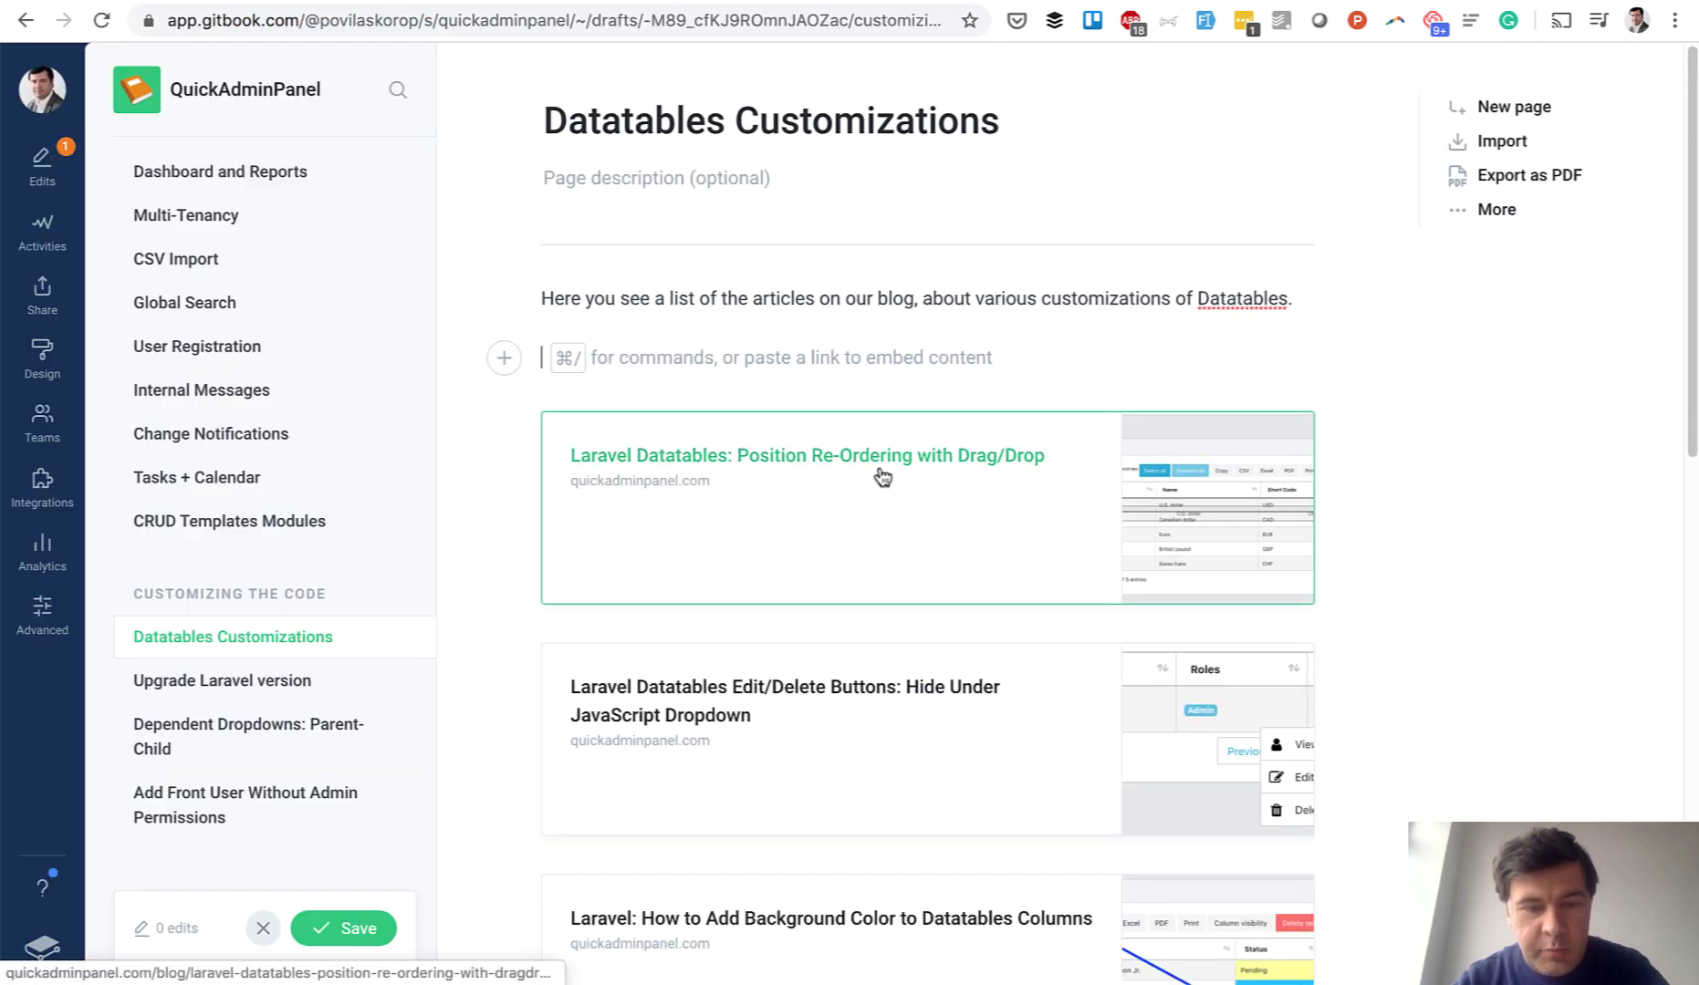
{"action": "type", "text": "https://quickadminpanel.com/blog/how-to-customize-view-edit-delete-buttons-column-in-ajax-datatables/"}
{"action": "key", "text": "Return"}
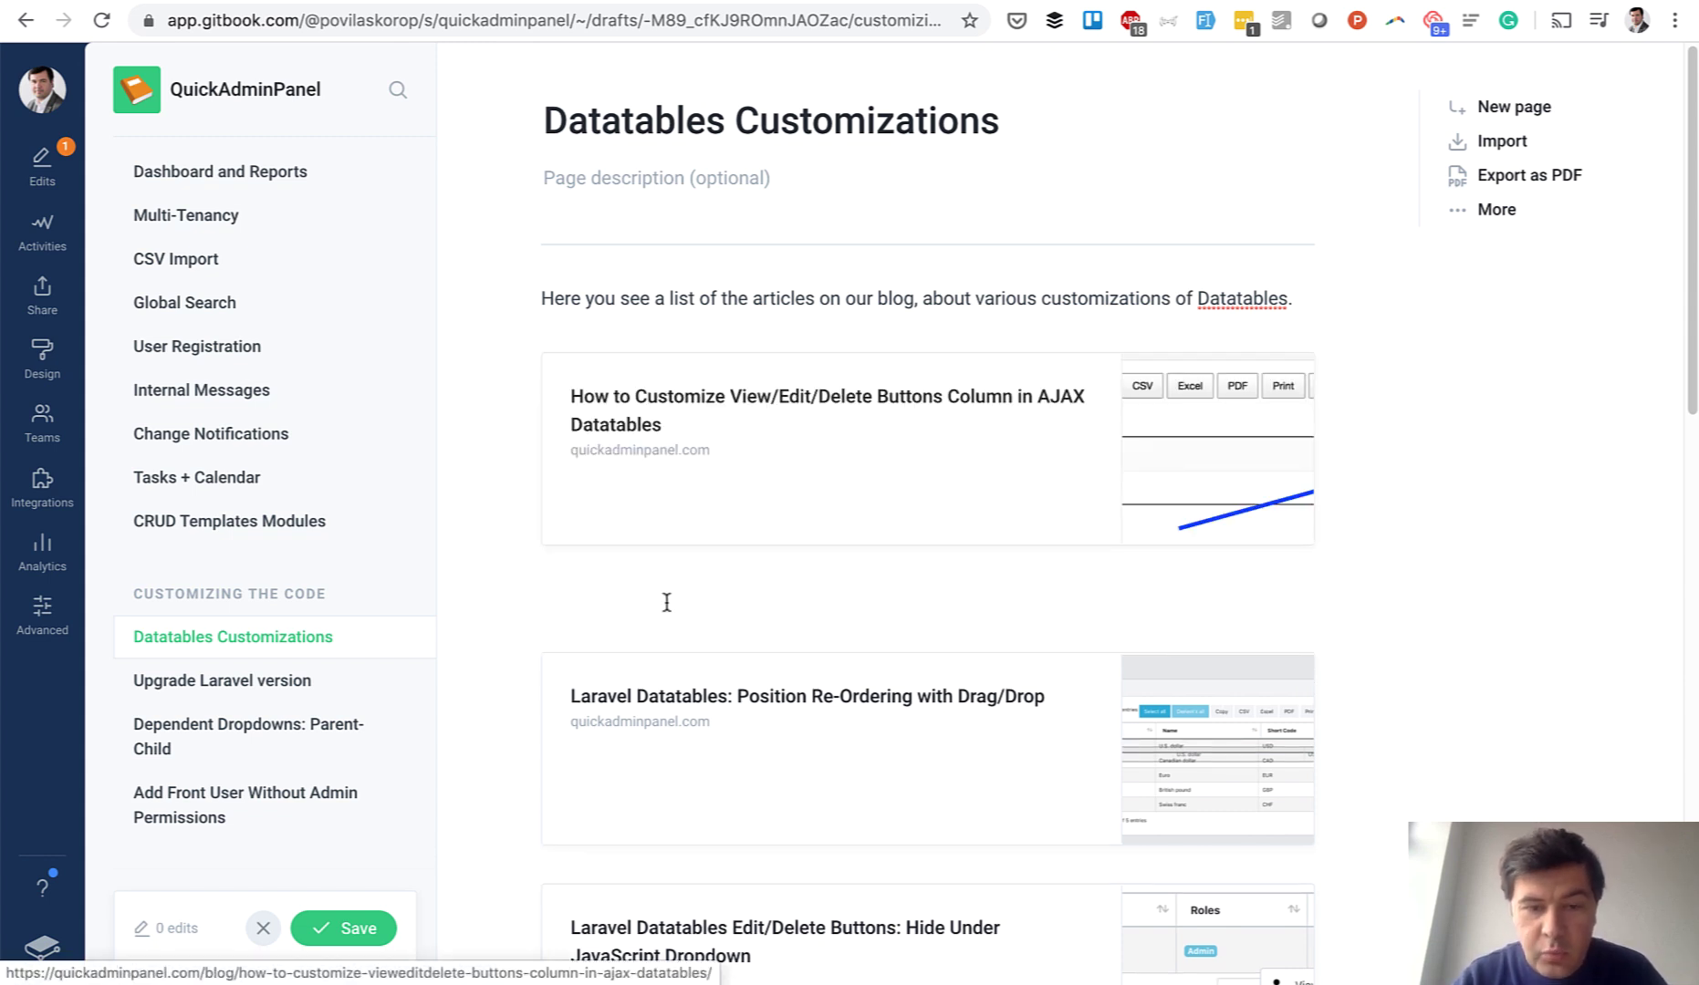
{"action": "key", "text": "BackSpace"}
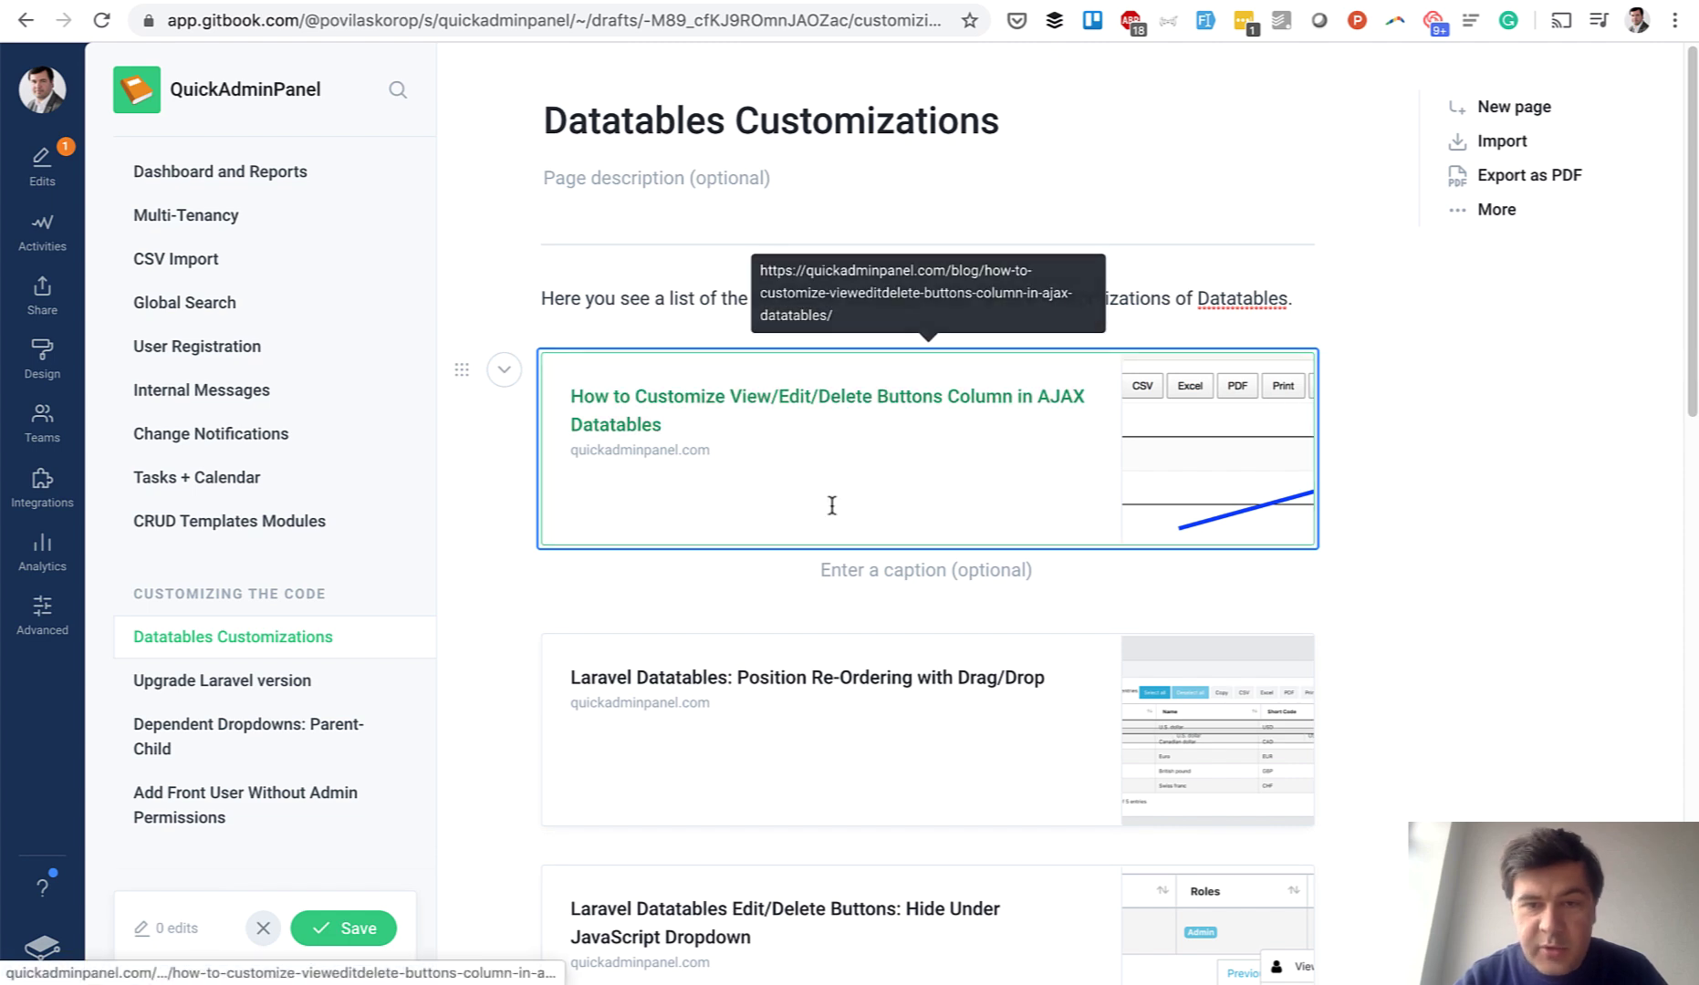
Embed the Laravel Datatables Filter by Column YouTube video after the last card, then save and merge.
{"action": "scroll", "coordinate": [831, 602], "scroll_direction": "down", "scroll_amount": 10}
{"action": "left_click", "coordinate": [834, 612]}
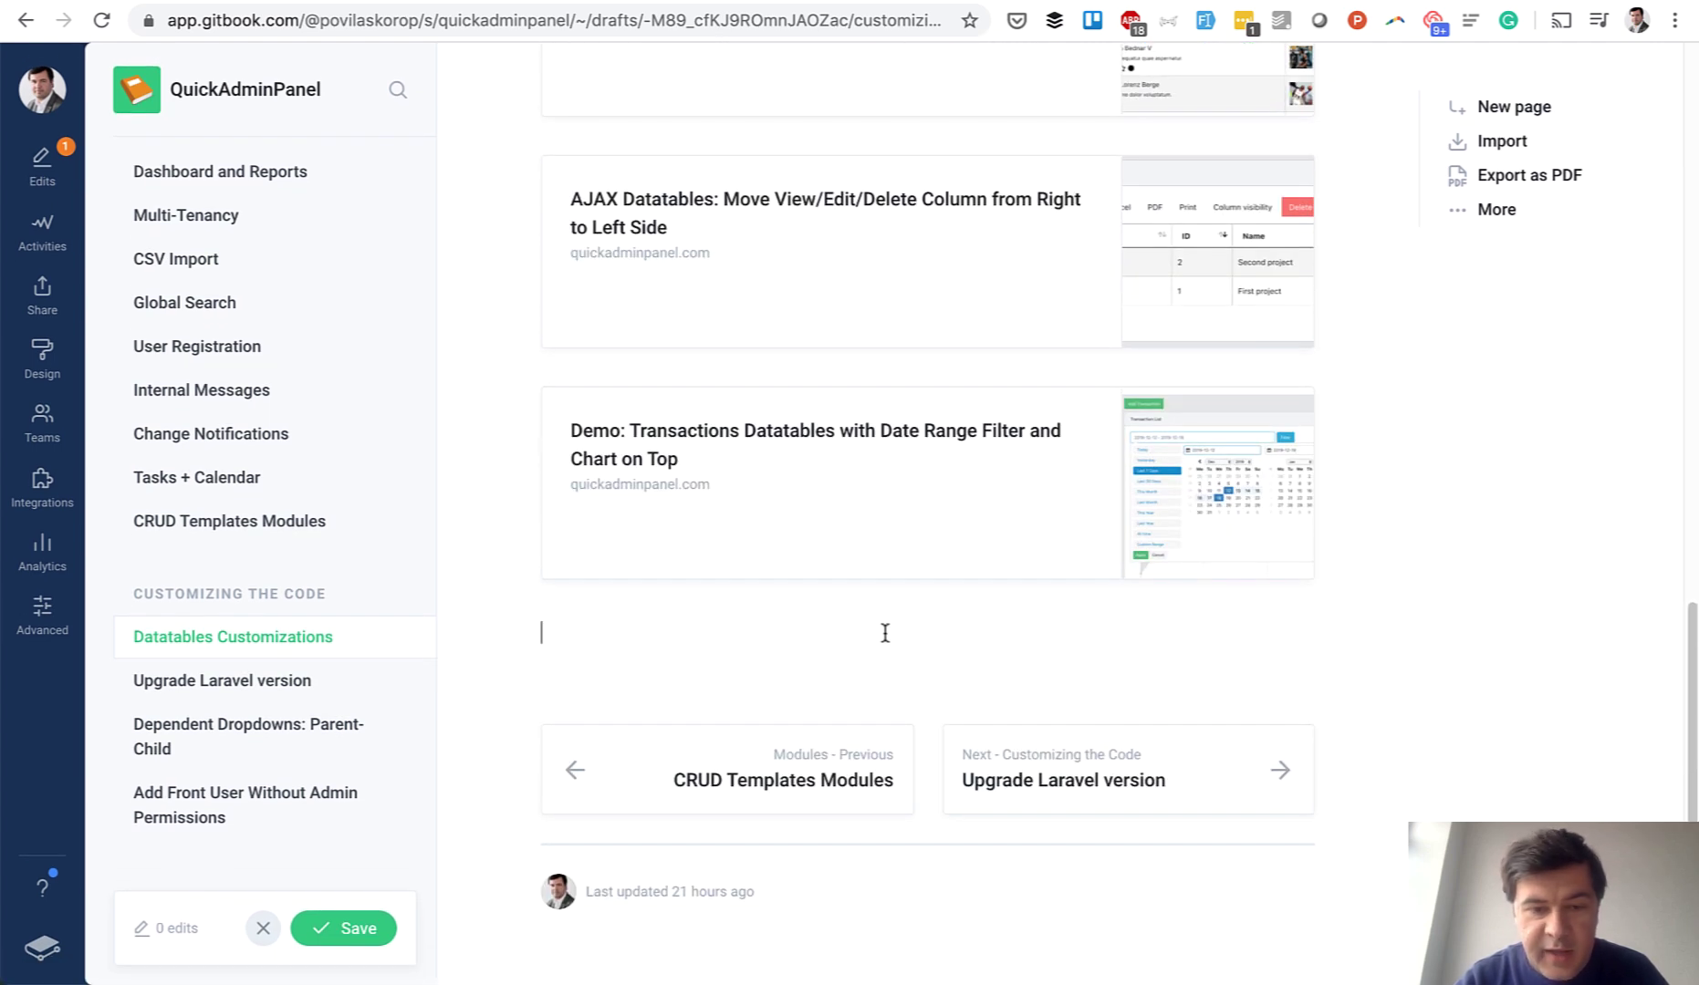
{"action": "key", "text": "ctrl+Tab"}
{"action": "left_click", "coordinate": [557, 20]}
{"action": "key", "text": "ctrl+c"}
{"action": "key", "text": "ctrl+shift+Tab"}
{"action": "key", "text": "ctrl+v"}
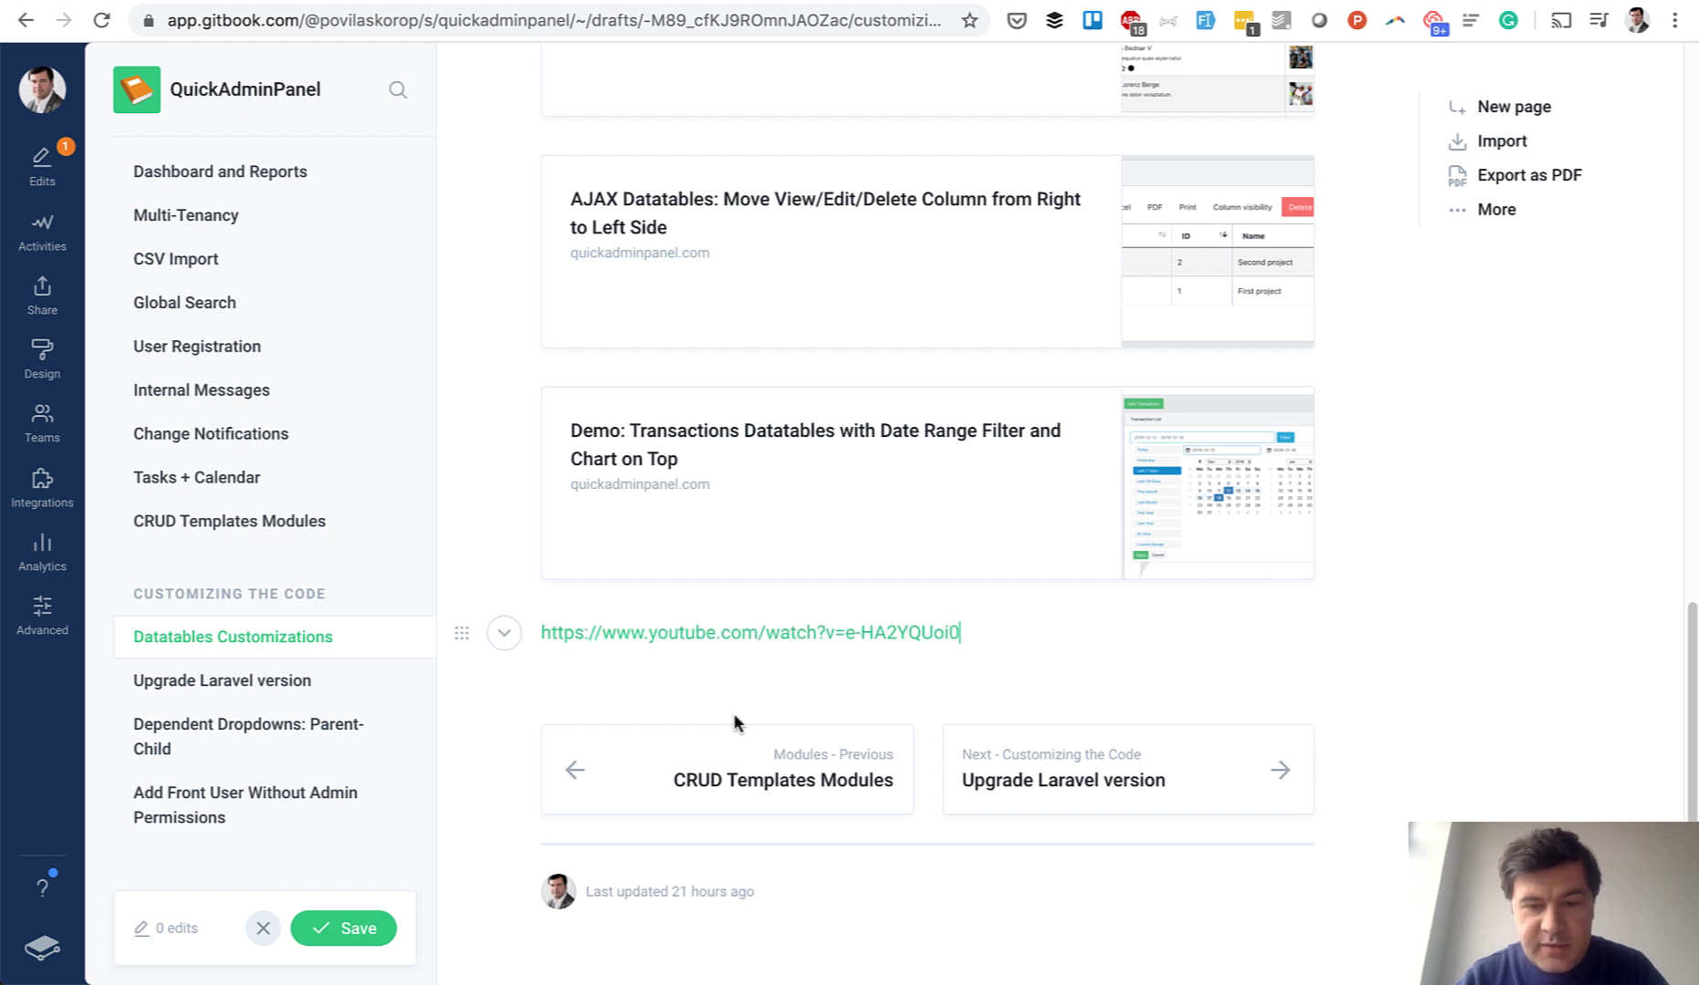
{"action": "key", "text": "Return"}
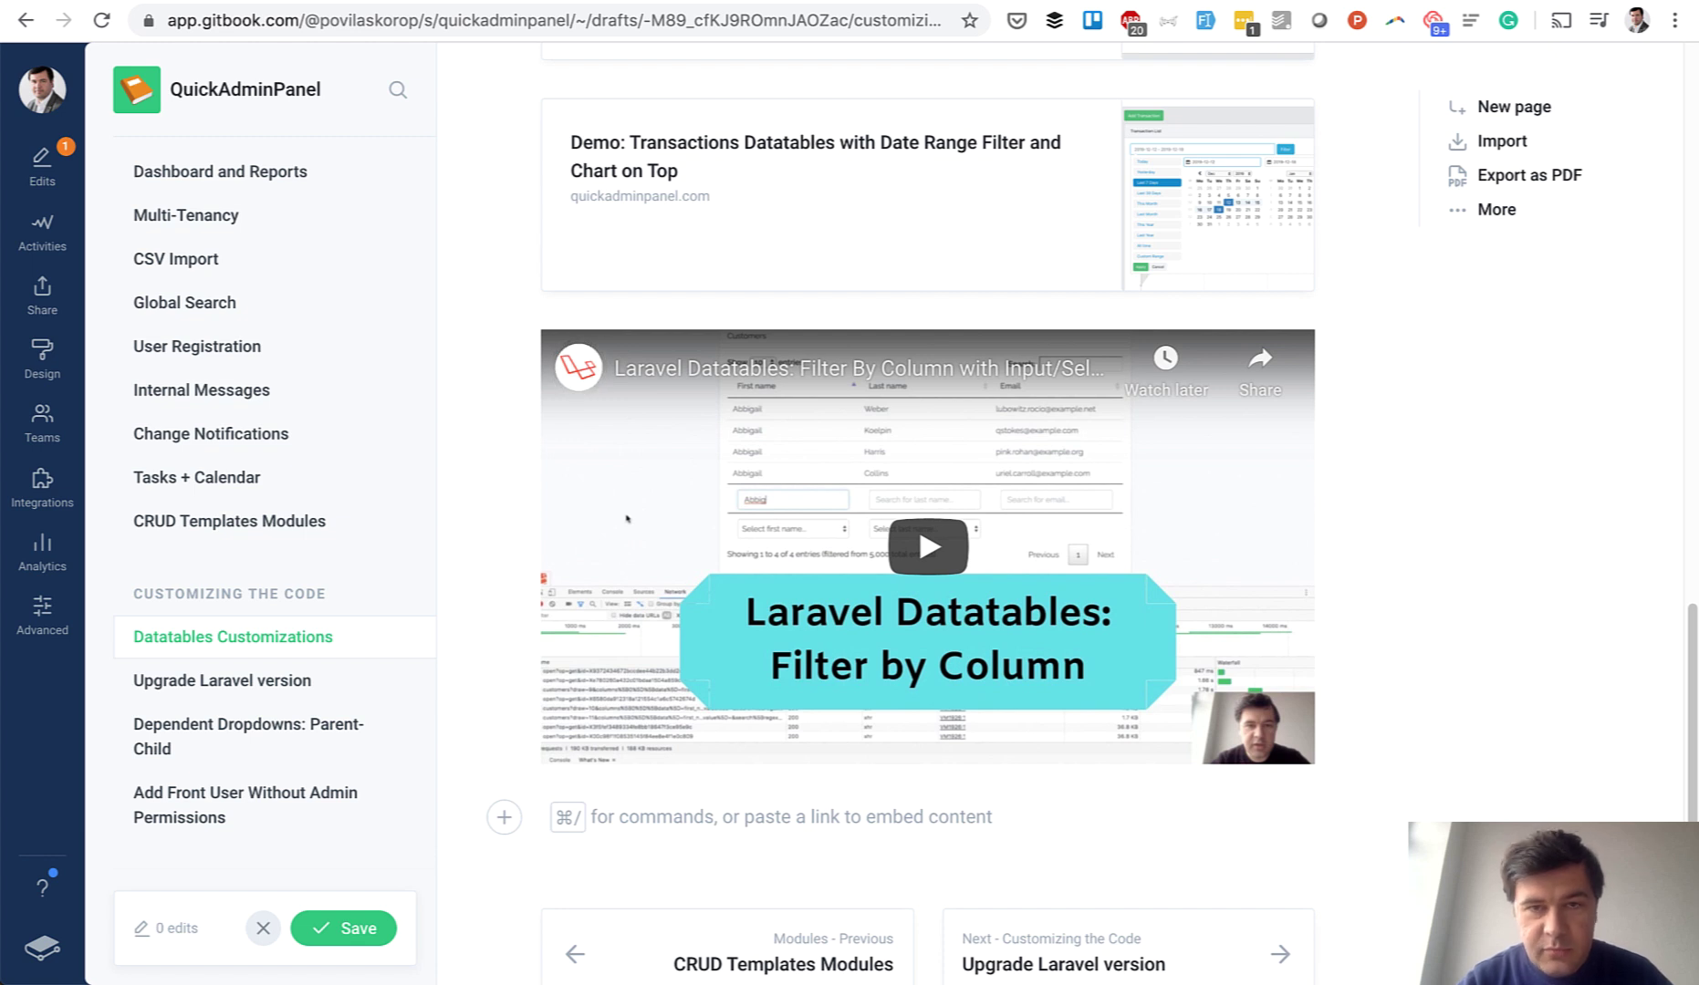
{"action": "left_click", "coordinate": [325, 937]}
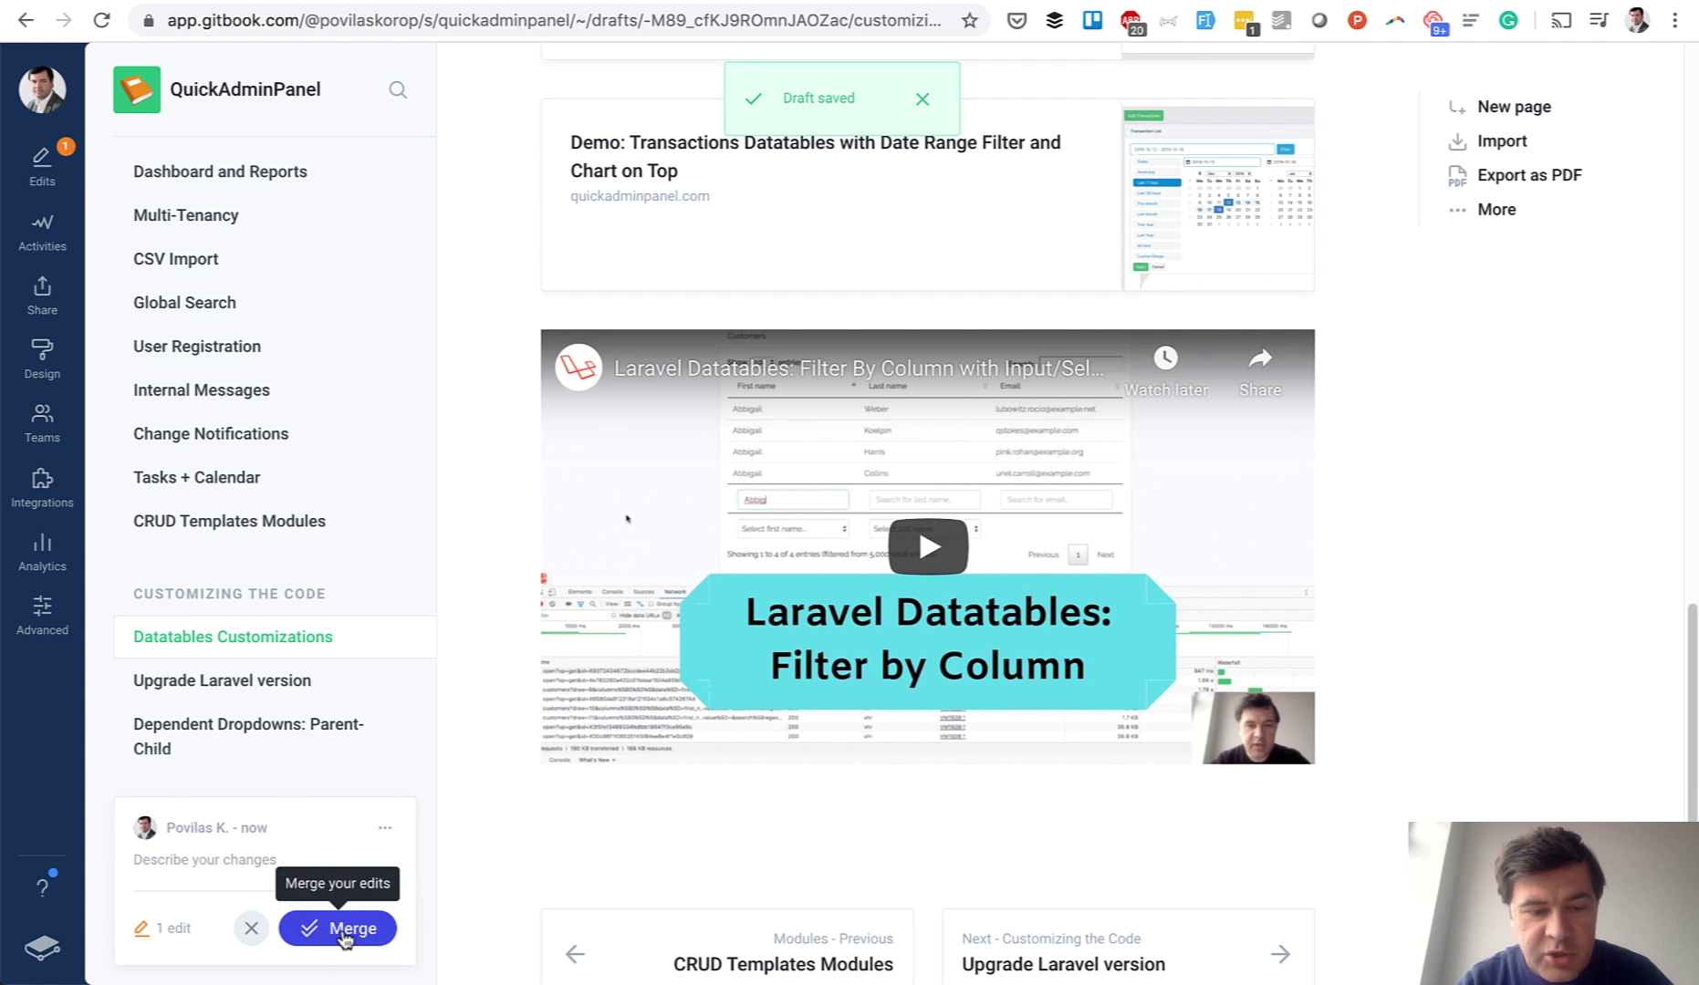
{"action": "left_click", "coordinate": [344, 926]}
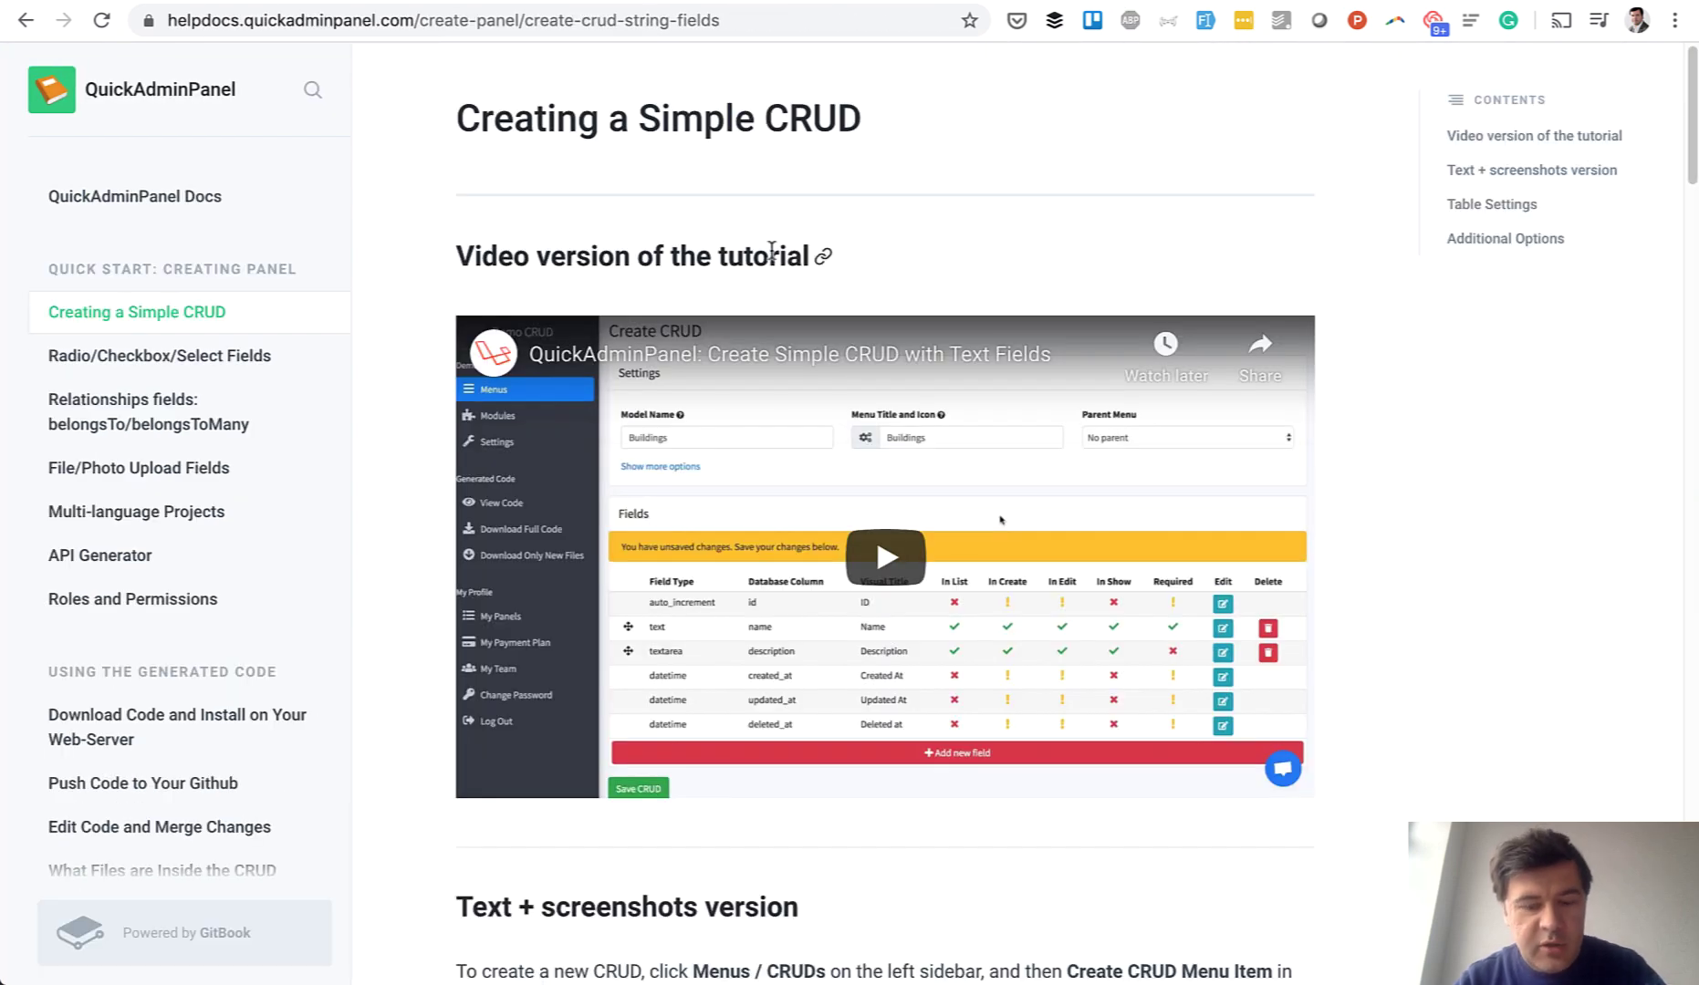
Reload the published docs and check the new video on Datatables Customizations, then go to Google Analytics.
{"action": "key", "text": "super+r"}
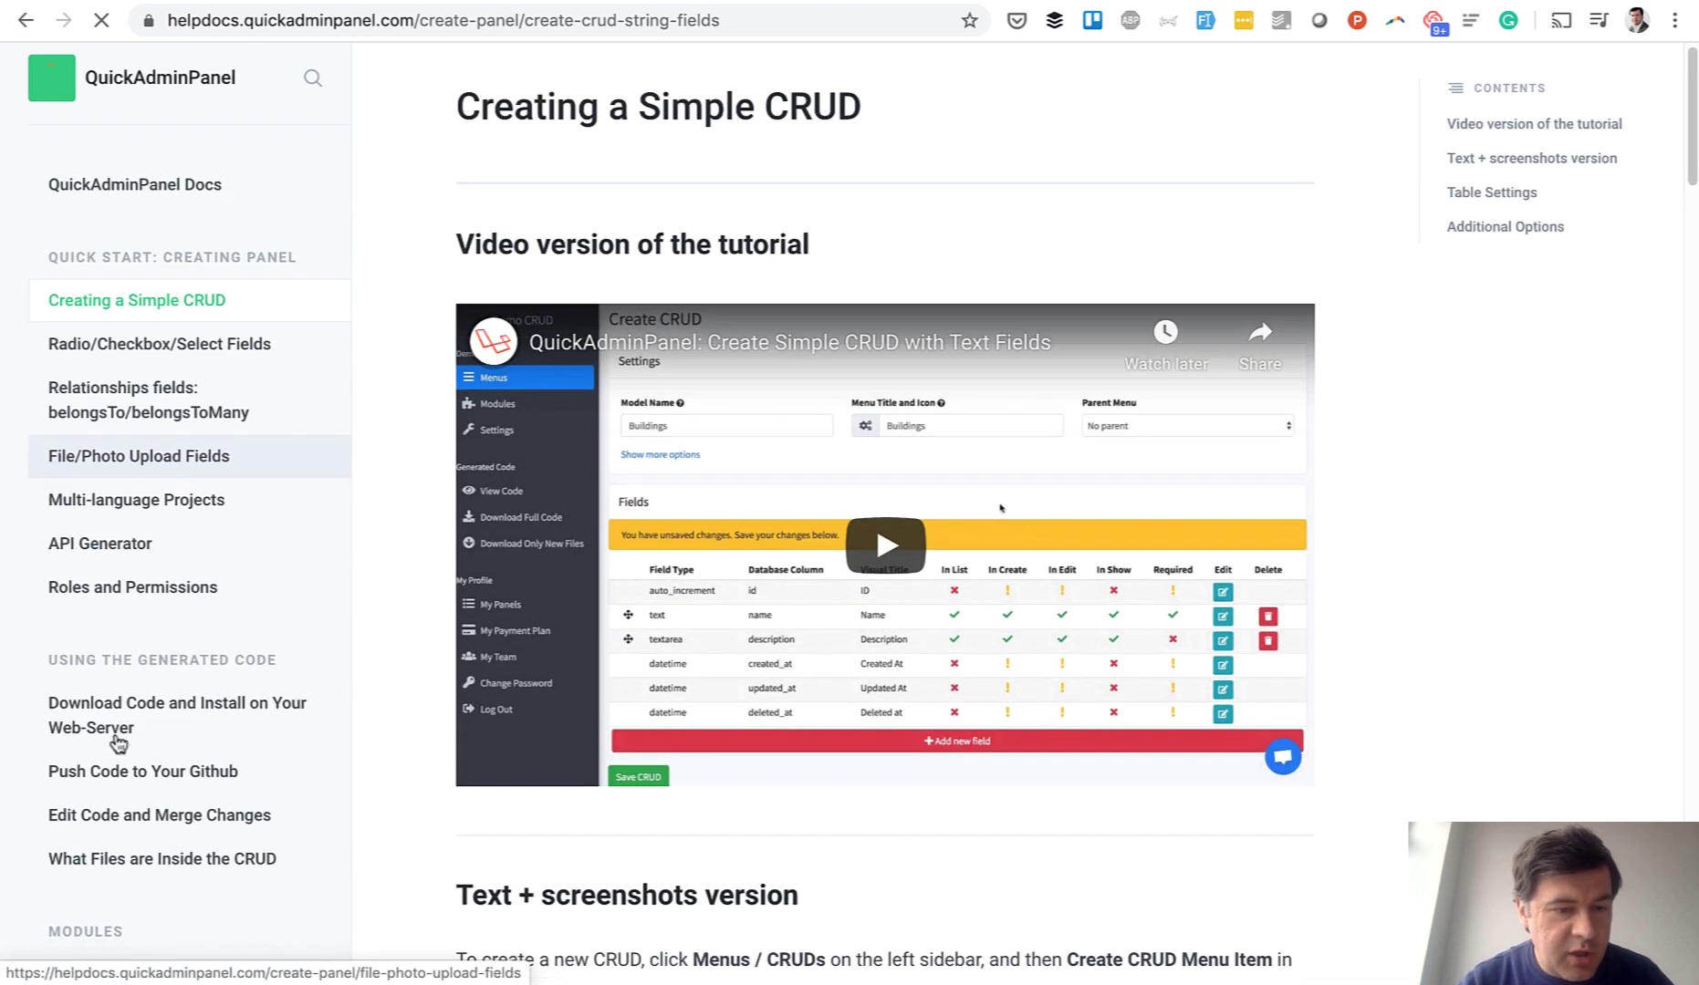
{"action": "scroll", "coordinate": [114, 711], "scroll_direction": "down", "scroll_amount": 7}
{"action": "scroll", "coordinate": [141, 343], "scroll_direction": "down", "scroll_amount": 6}
{"action": "left_click", "coordinate": [132, 368]}
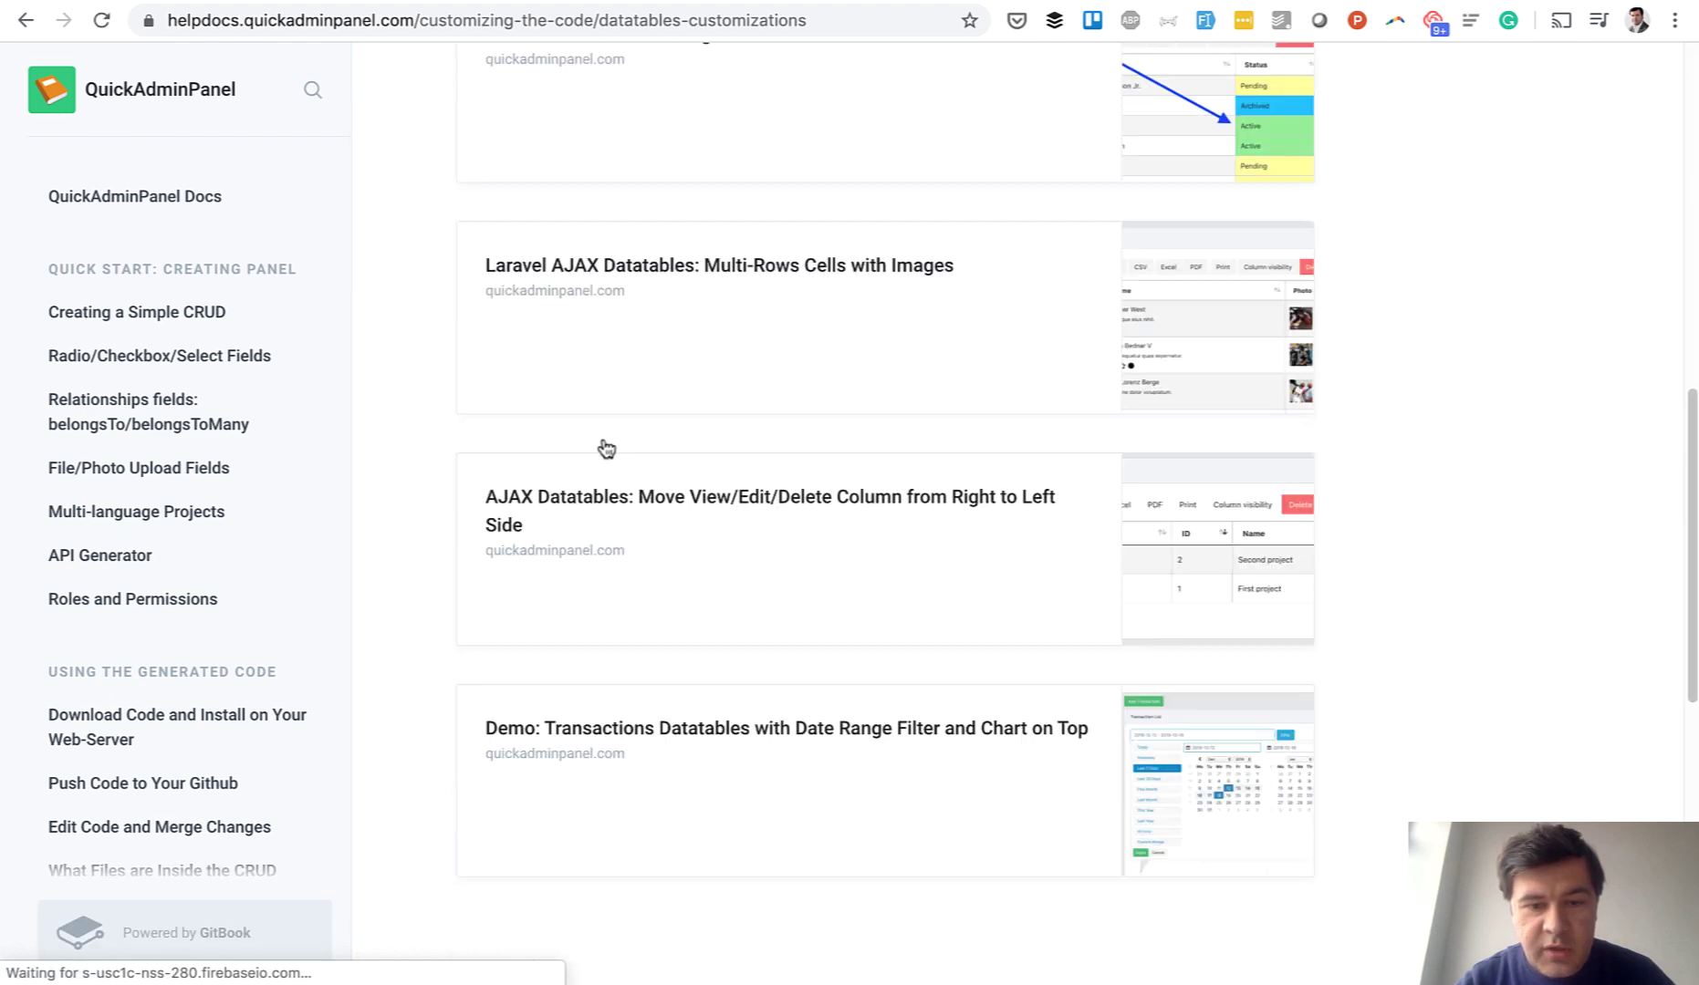
{"action": "scroll", "coordinate": [602, 447], "scroll_direction": "down", "scroll_amount": 7}
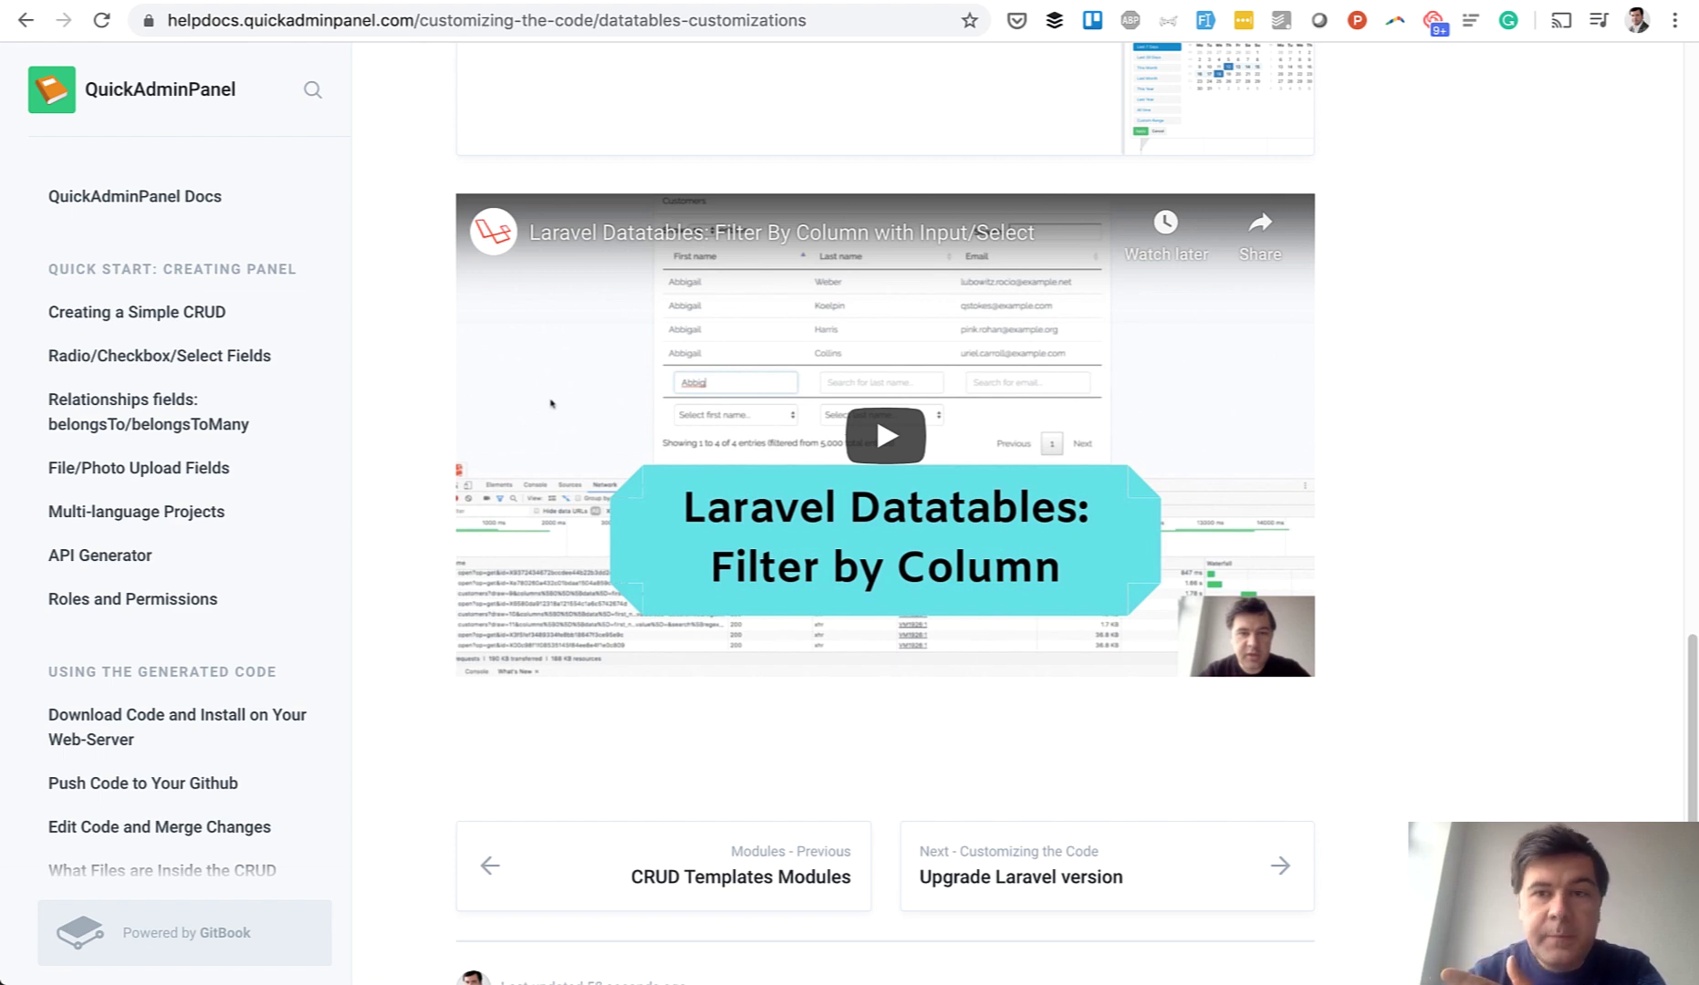
{"action": "key", "text": "ctrl+Tab"}
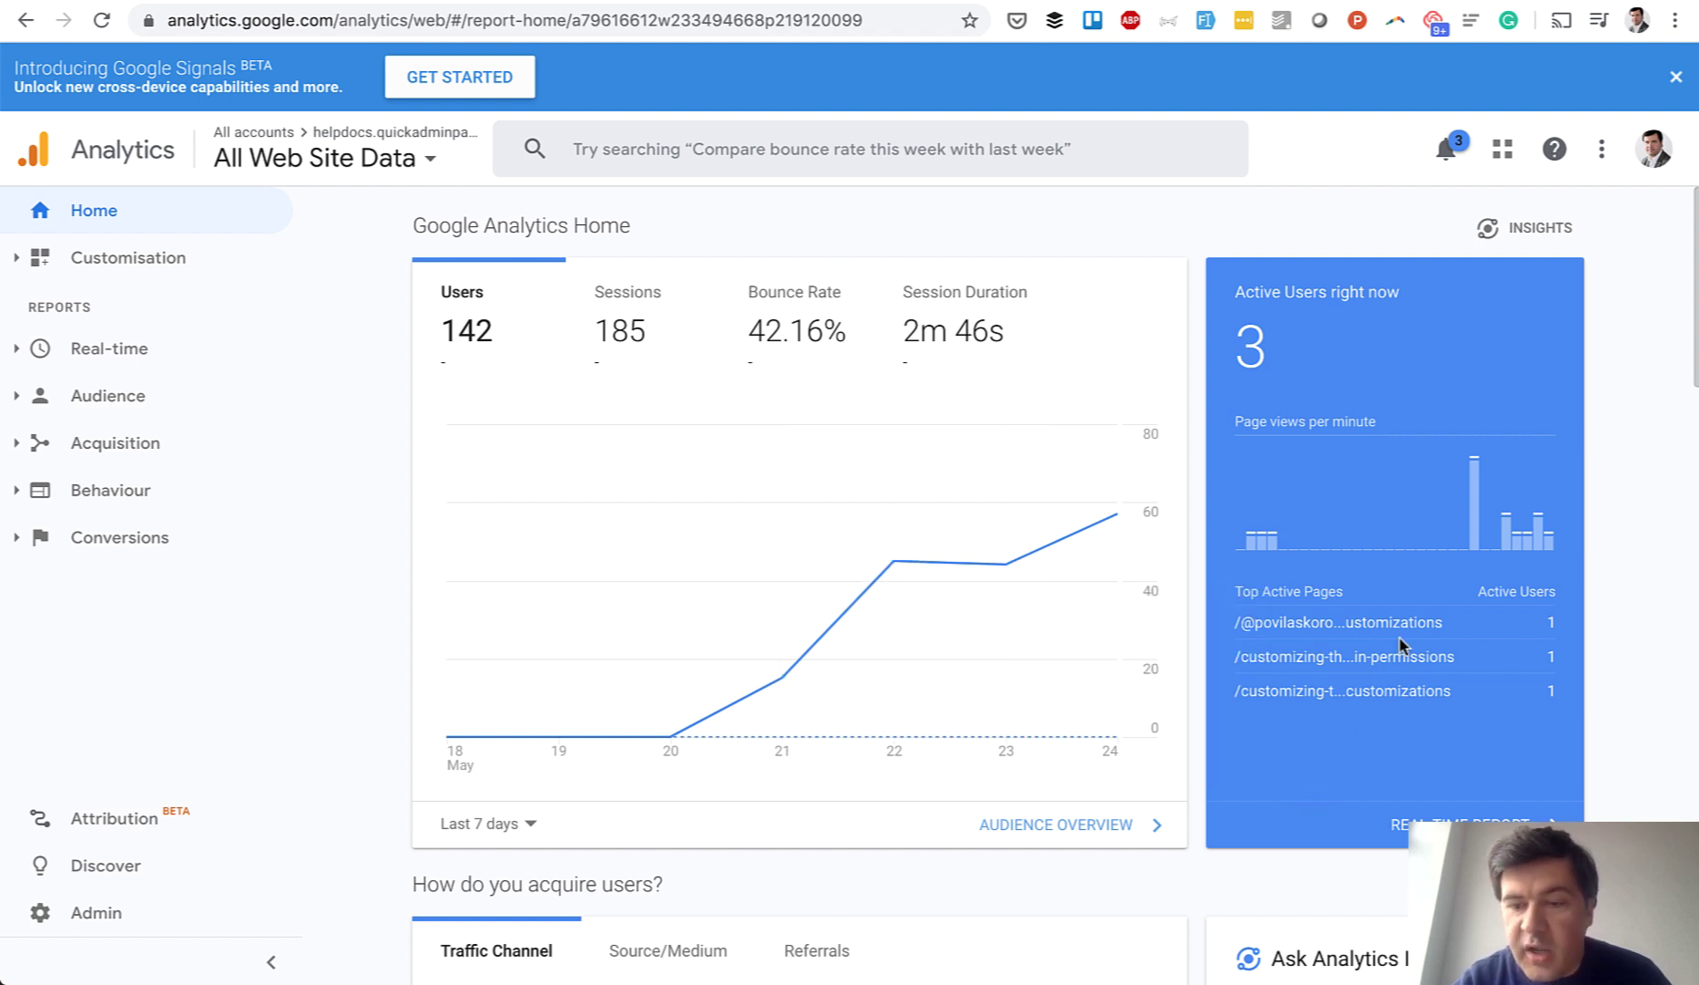
View the Behaviour > Site Content > All Pages report, then return to the GitBook editor.
{"action": "left_click", "coordinate": [124, 500]}
{"action": "left_click", "coordinate": [125, 607]}
{"action": "left_click", "coordinate": [147, 663]}
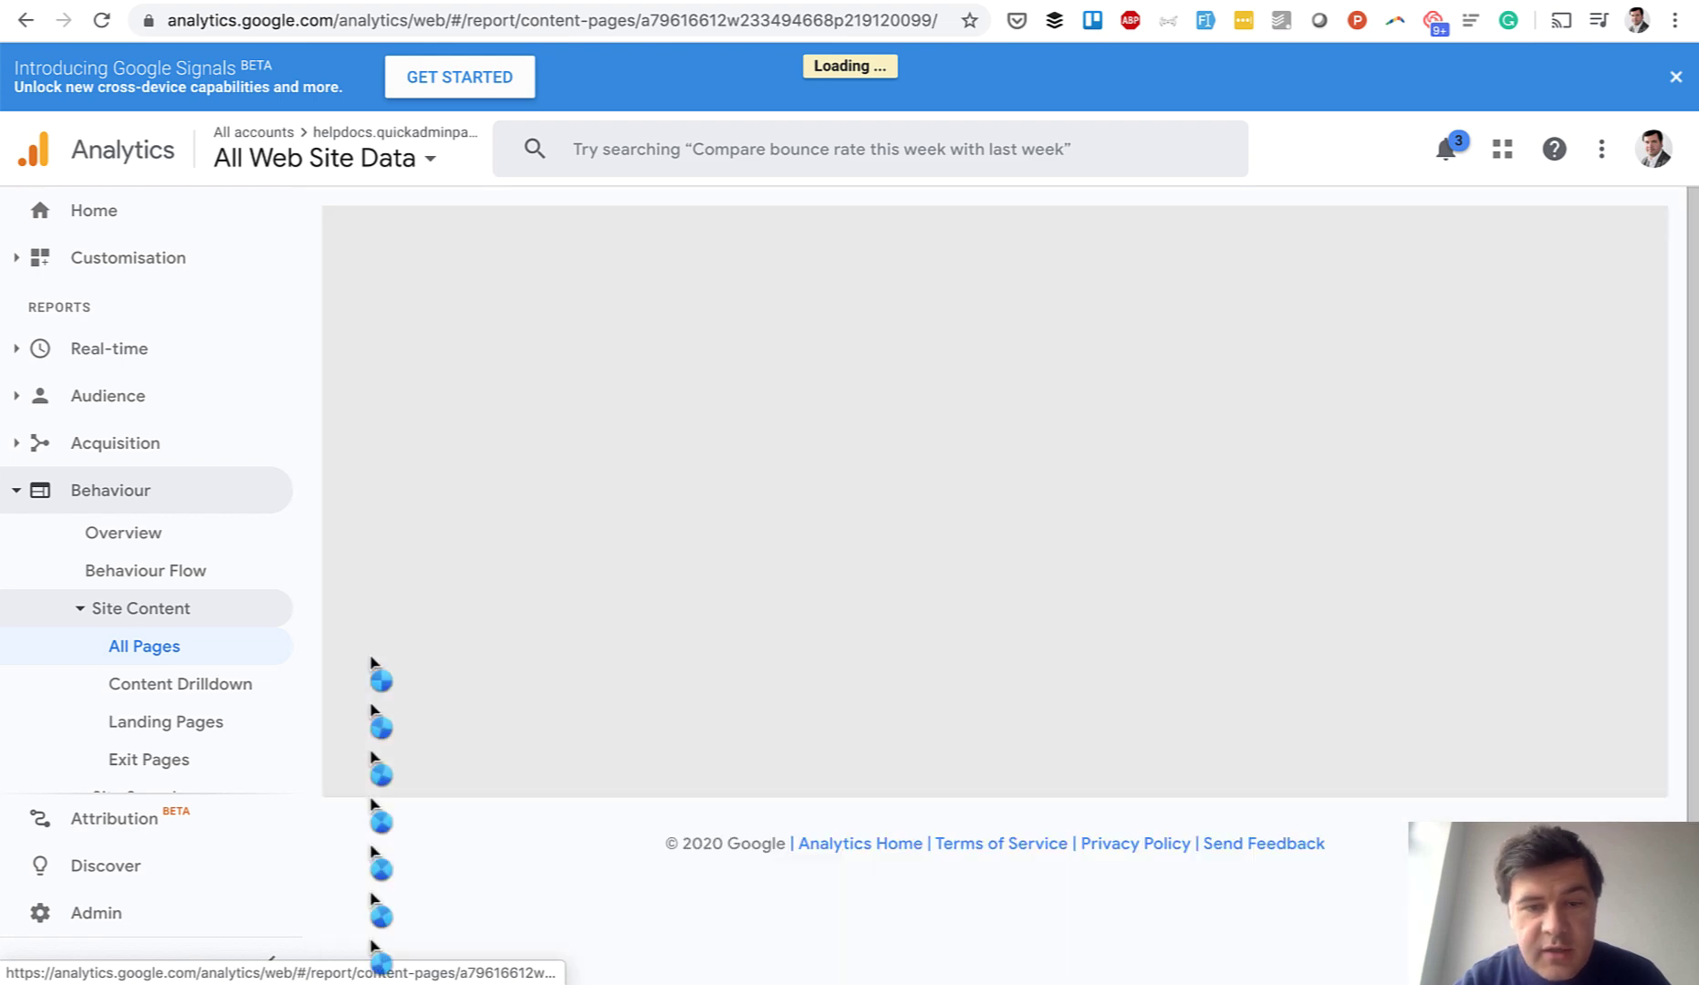
{"action": "scroll", "coordinate": [368, 654], "scroll_direction": "down", "scroll_amount": 6}
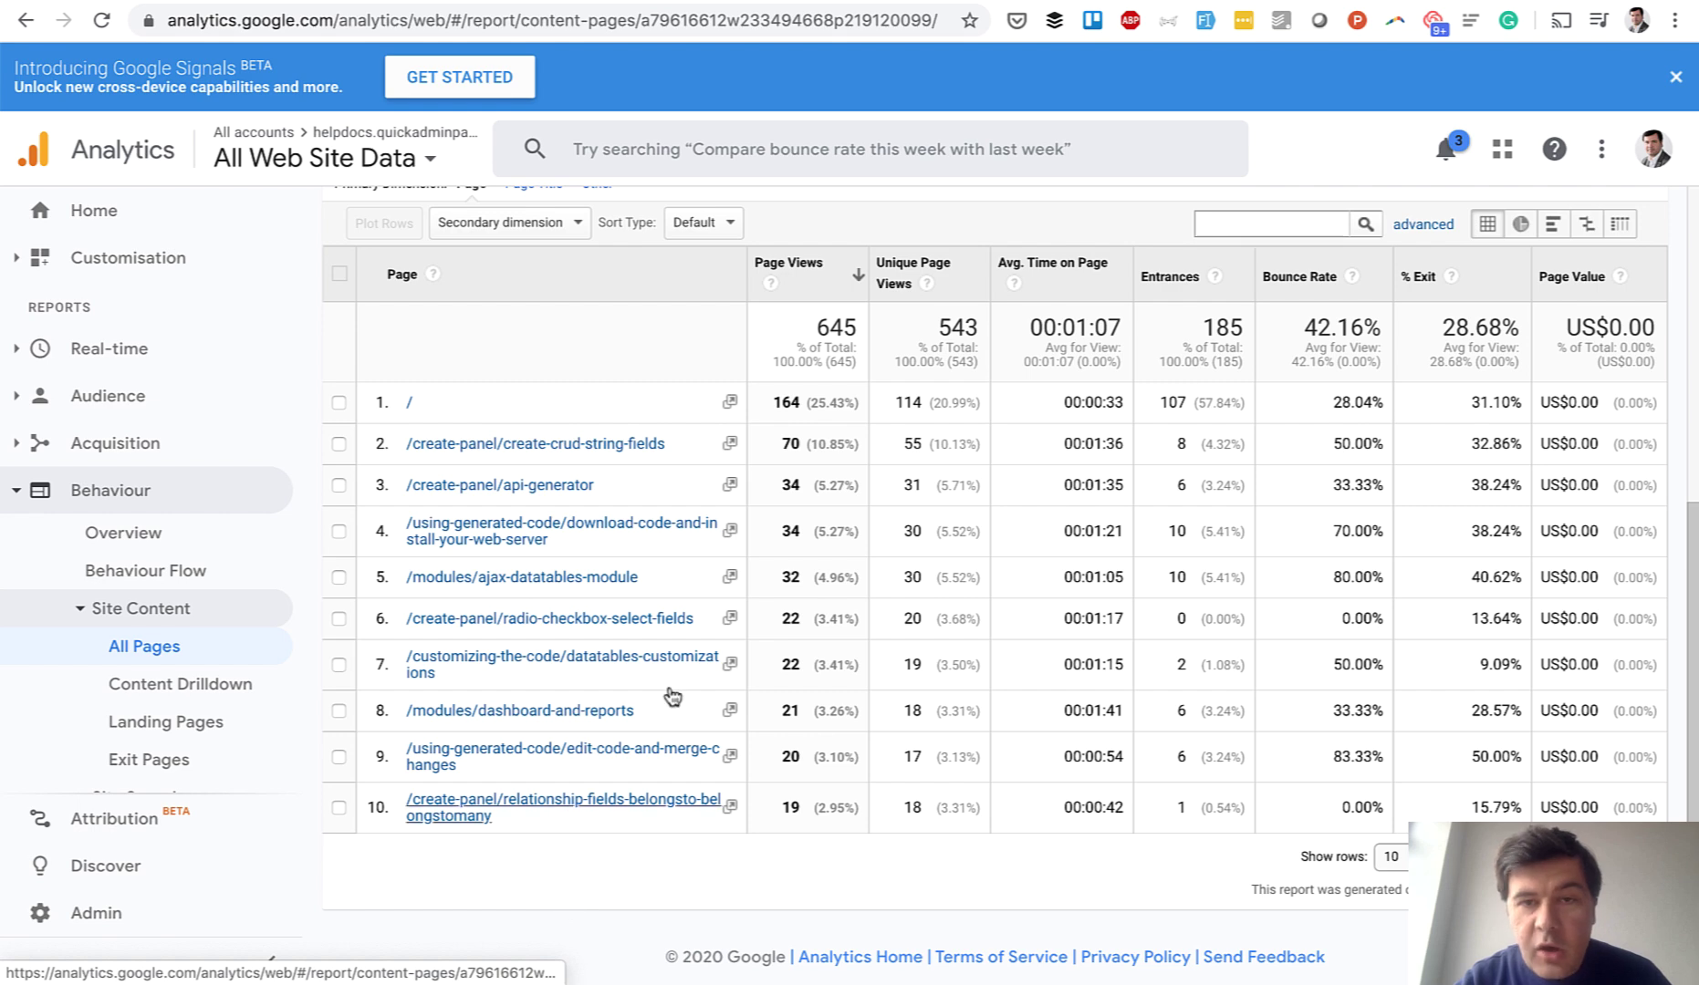
{"action": "key", "text": "ctrl+Tab"}
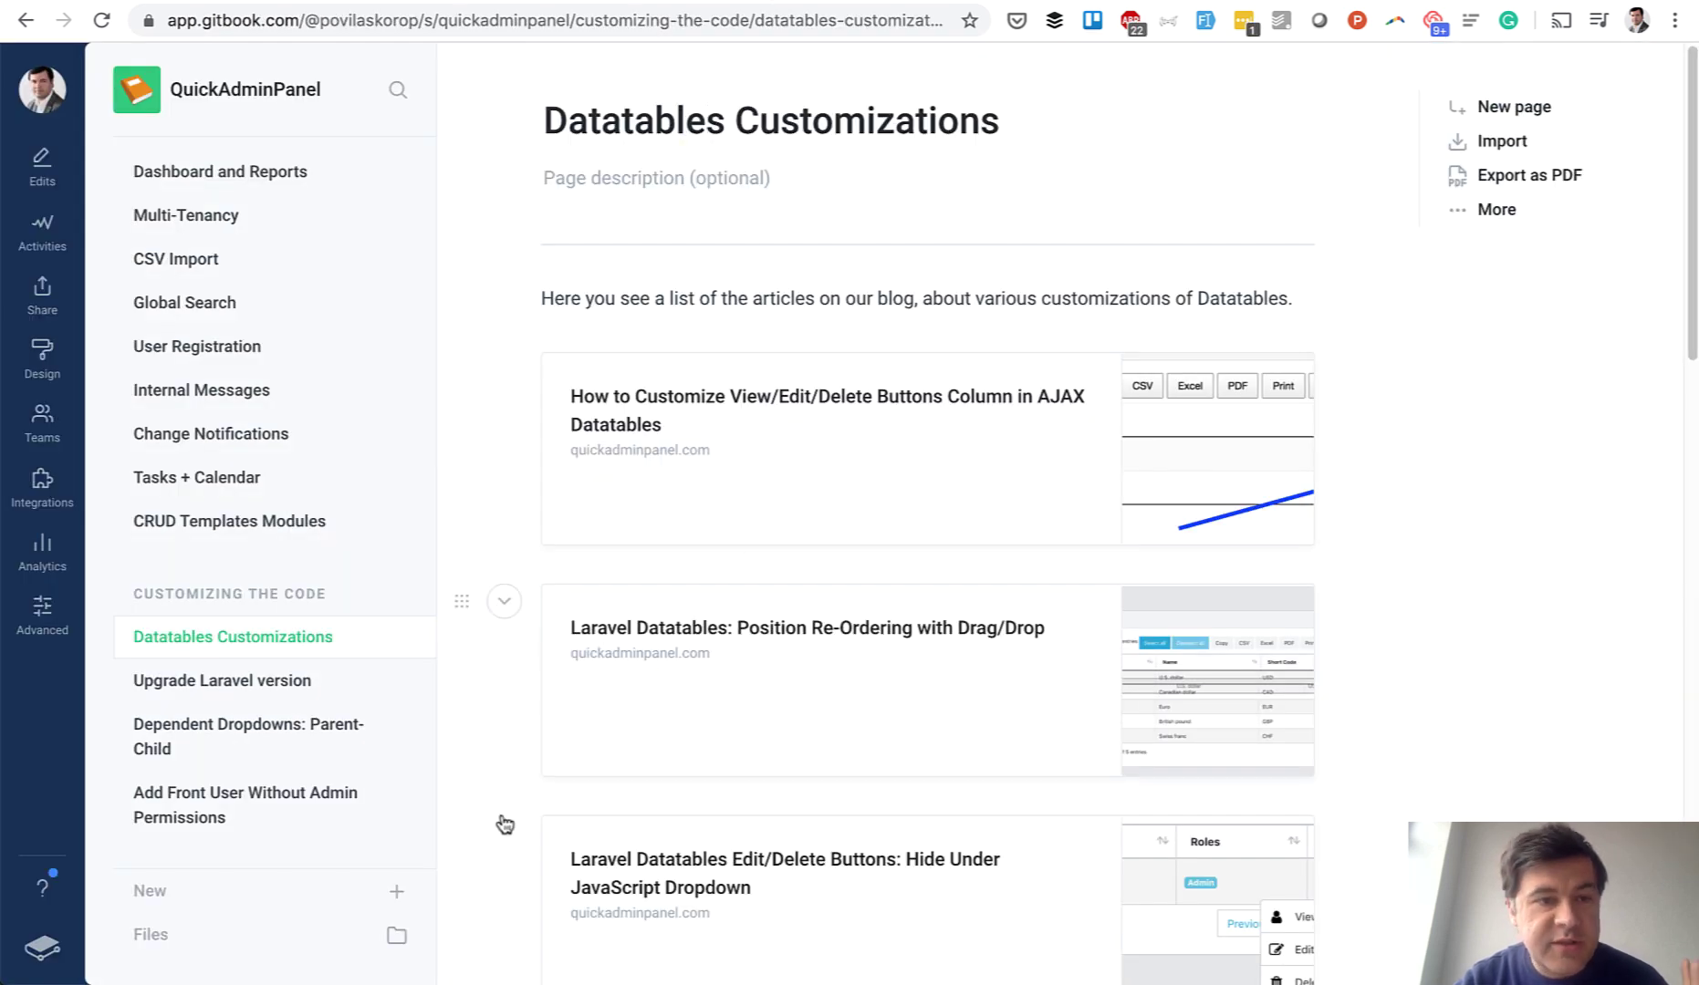
Search the published docs for 'api' and open the Authentication with Laravel Passport result.
{"action": "mouse_move", "coordinate": [503, 809]}
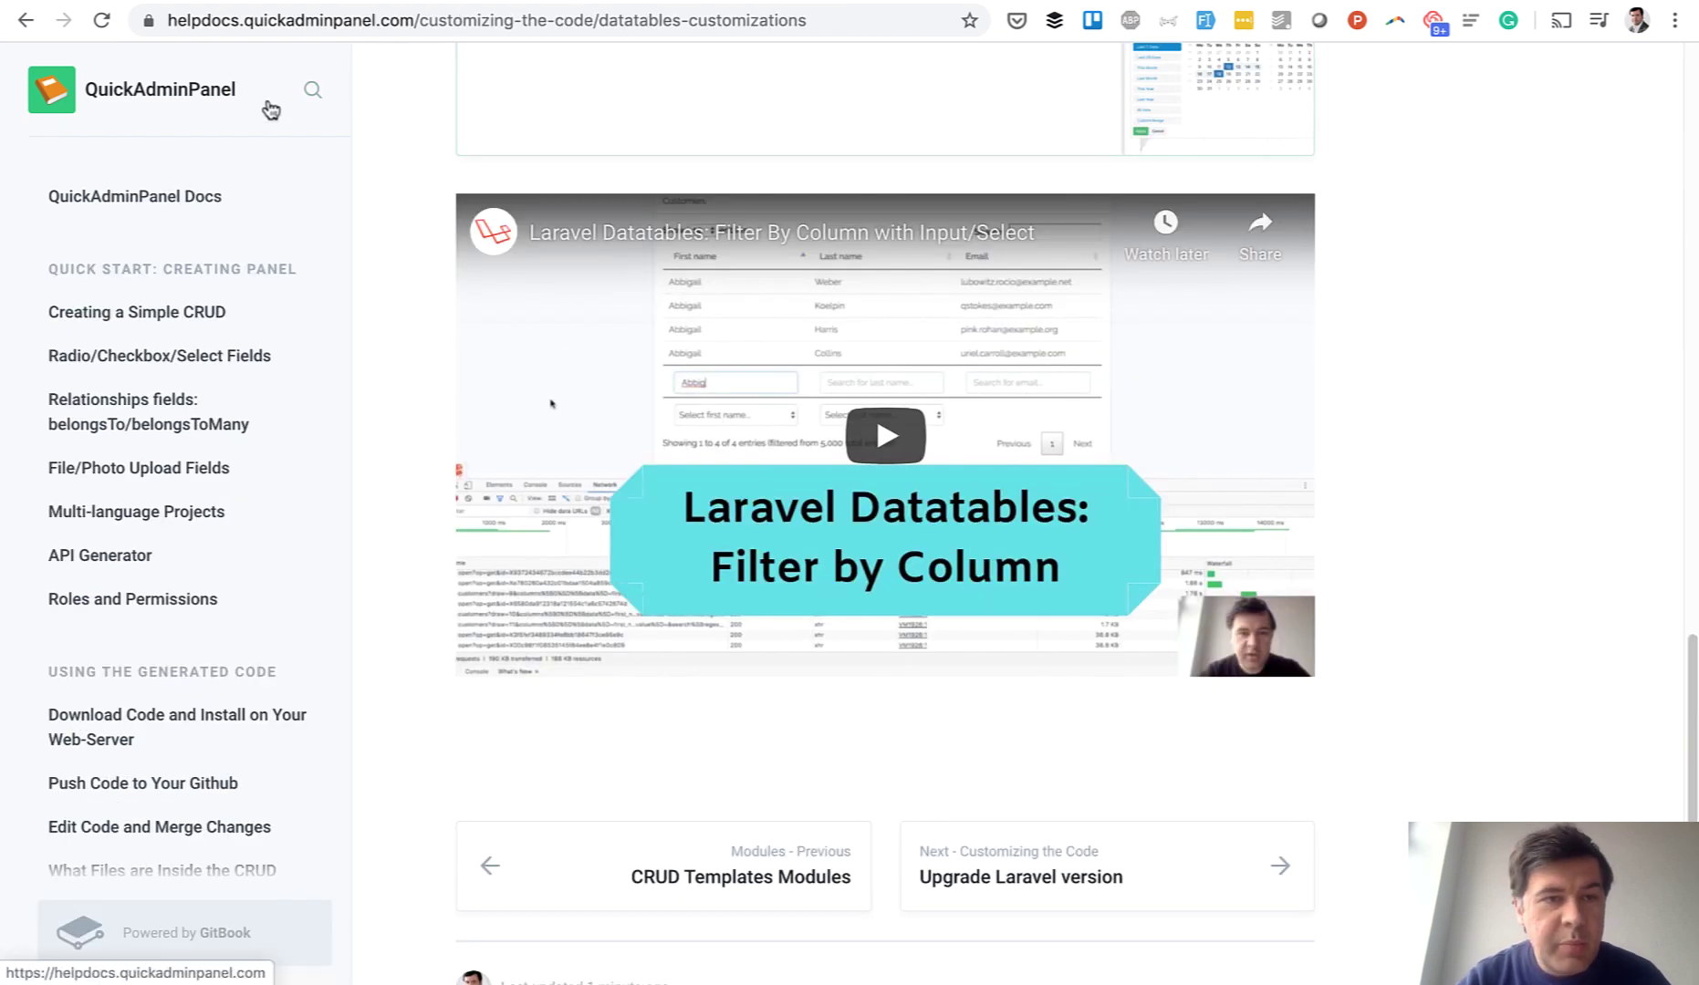
{"action": "left_click", "coordinate": [309, 93]}
{"action": "type", "text": "api"}
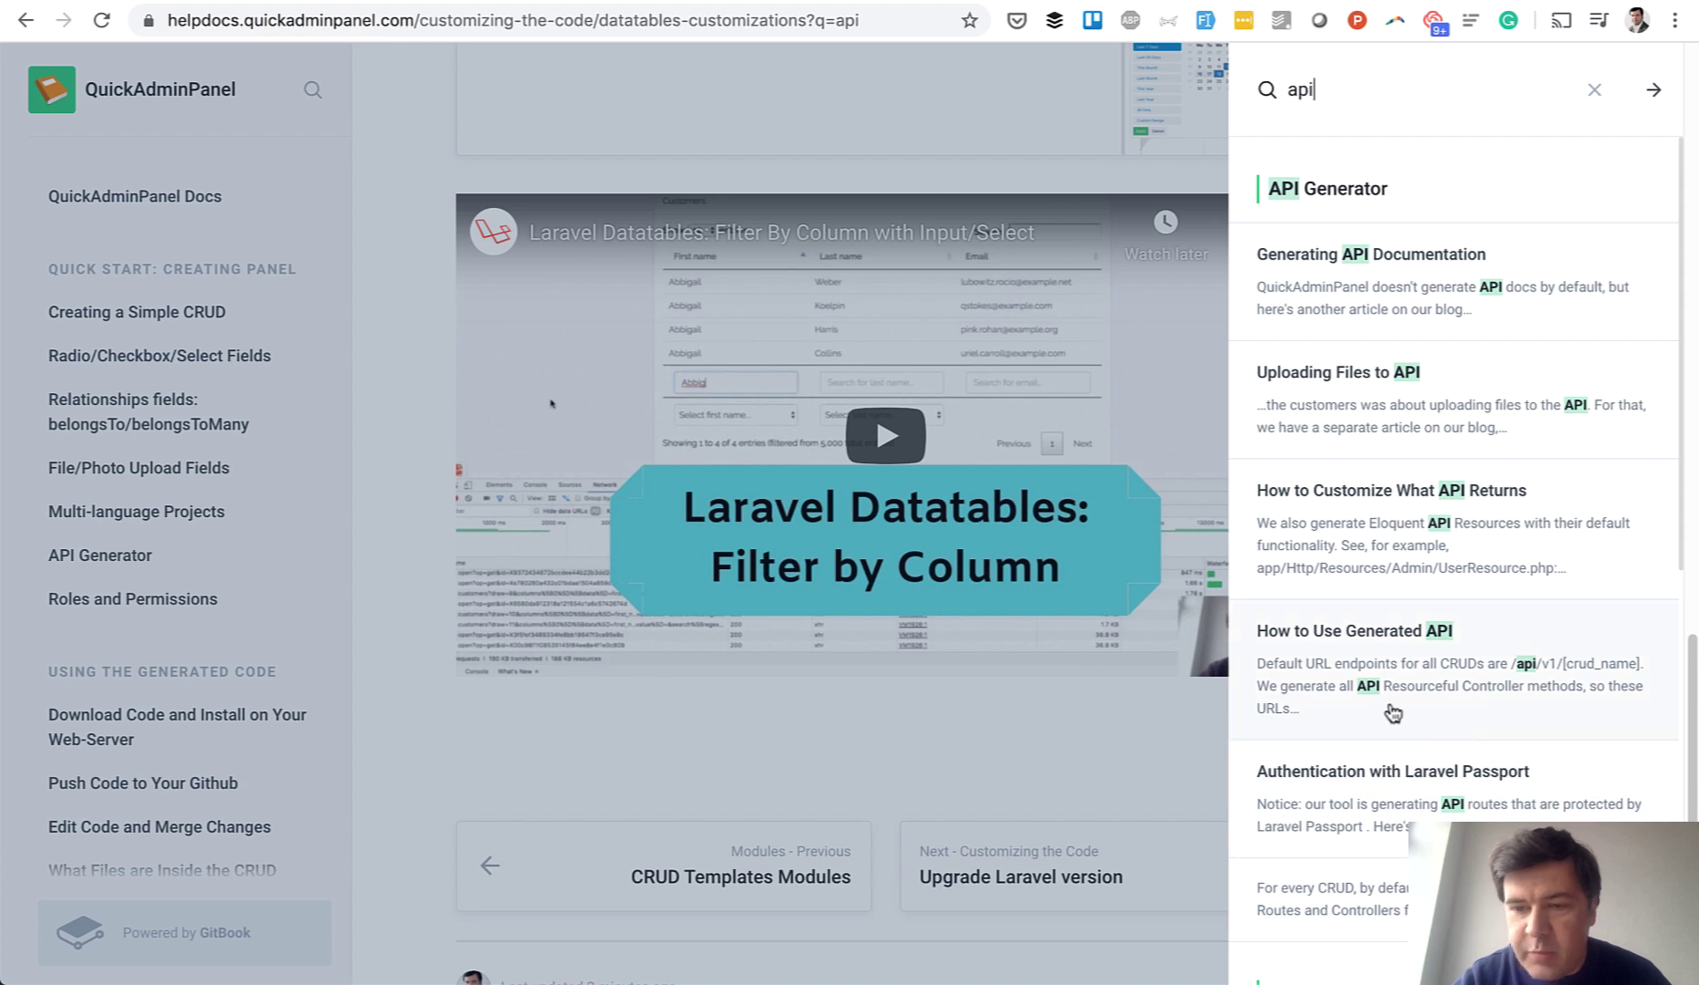
{"action": "left_click", "coordinate": [1348, 792]}
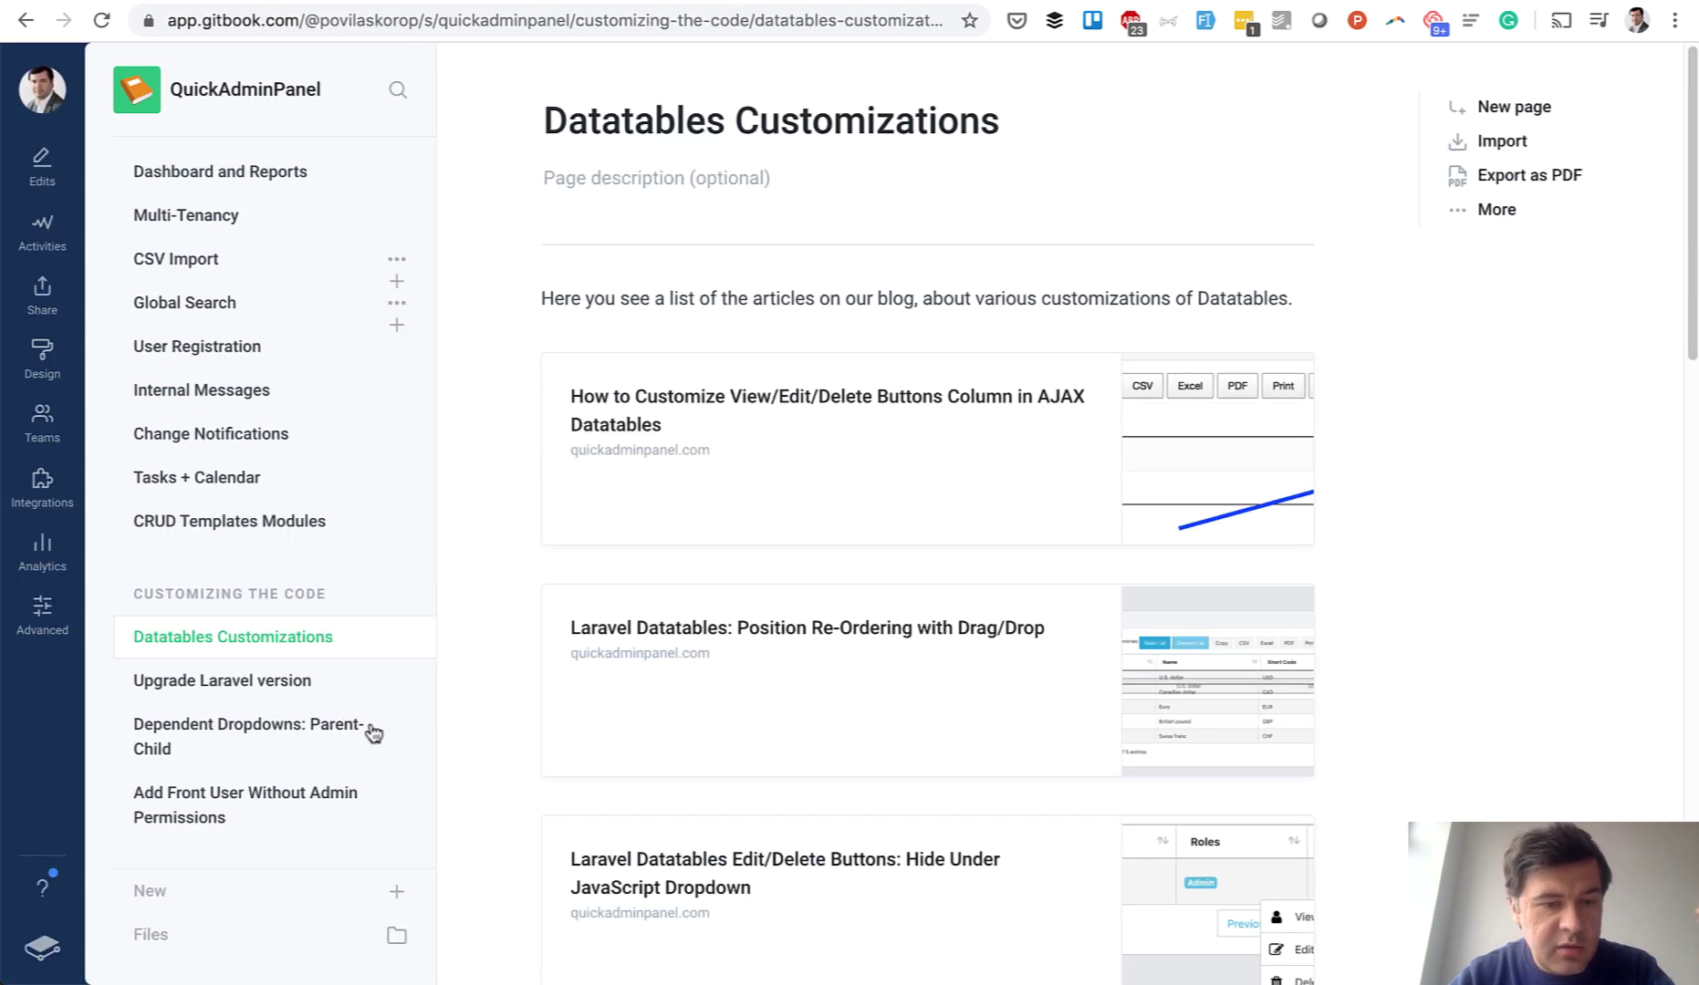
Review the space's search analytics showing reader queries like api, saas and photo.
{"action": "left_click", "coordinate": [43, 552]}
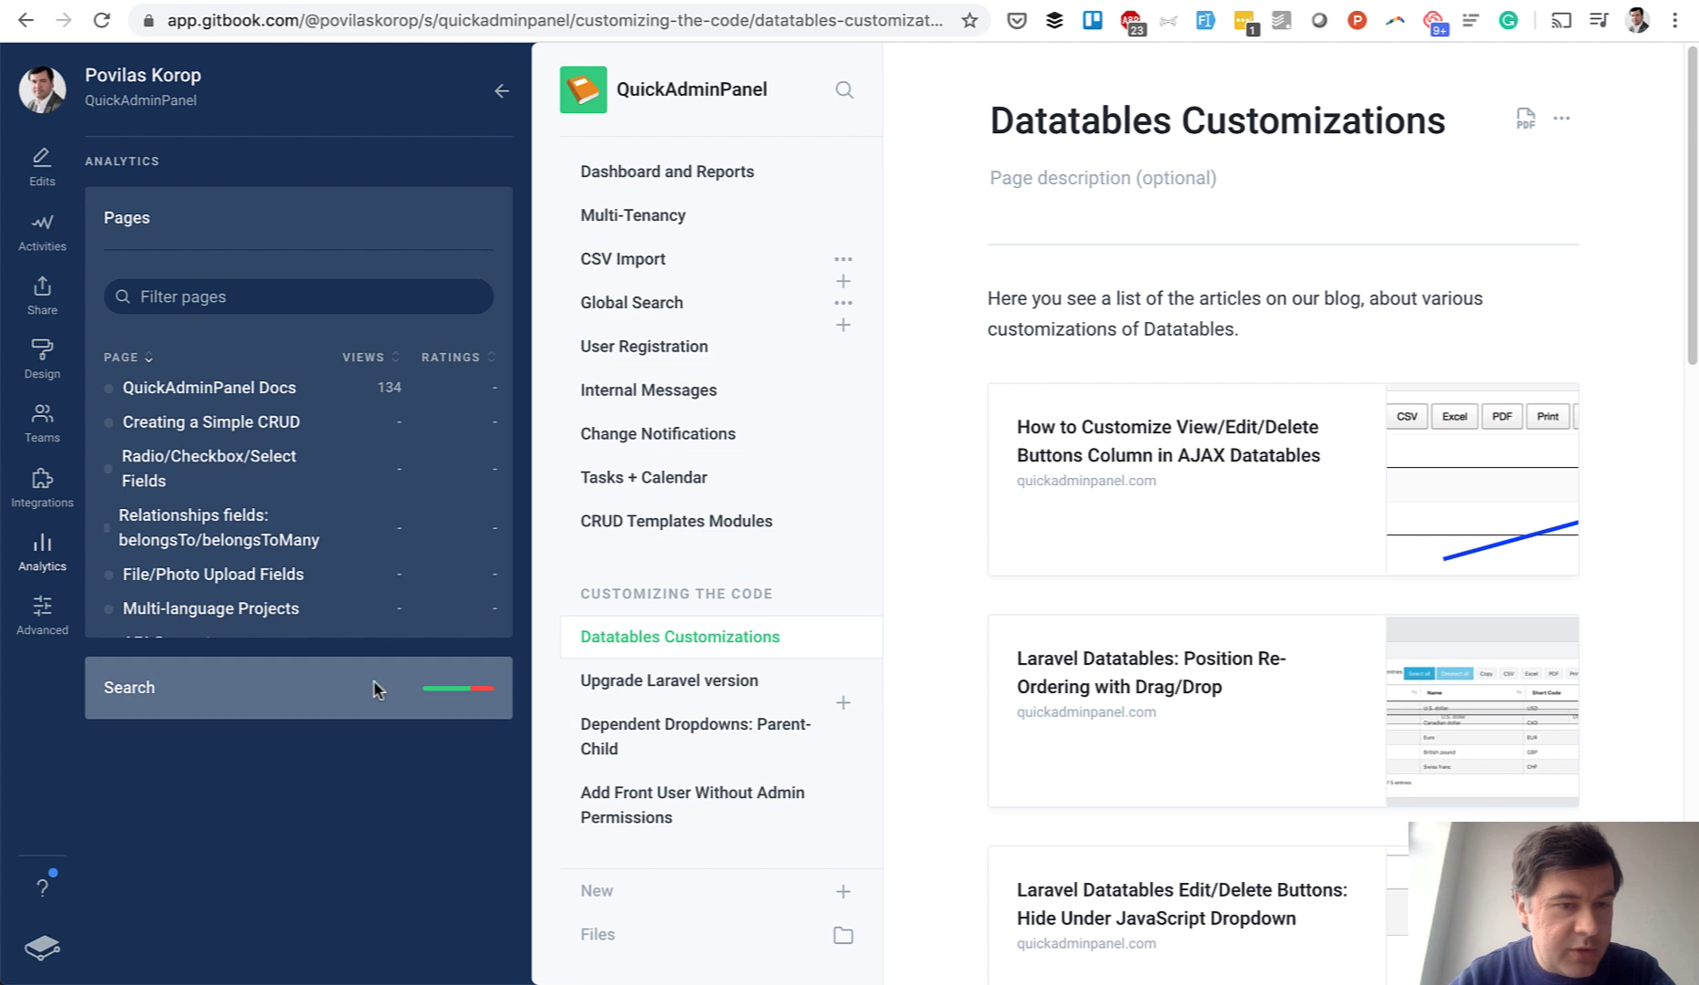
{"action": "left_click", "coordinate": [266, 687]}
{"action": "scroll", "coordinate": [374, 632], "scroll_direction": "down", "scroll_amount": 2}
{"action": "scroll", "coordinate": [374, 631], "scroll_direction": "up", "scroll_amount": 2}
{"action": "scroll", "coordinate": [374, 632], "scroll_direction": "down", "scroll_amount": 2}
{"action": "scroll", "coordinate": [374, 631], "scroll_direction": "up", "scroll_amount": 2}
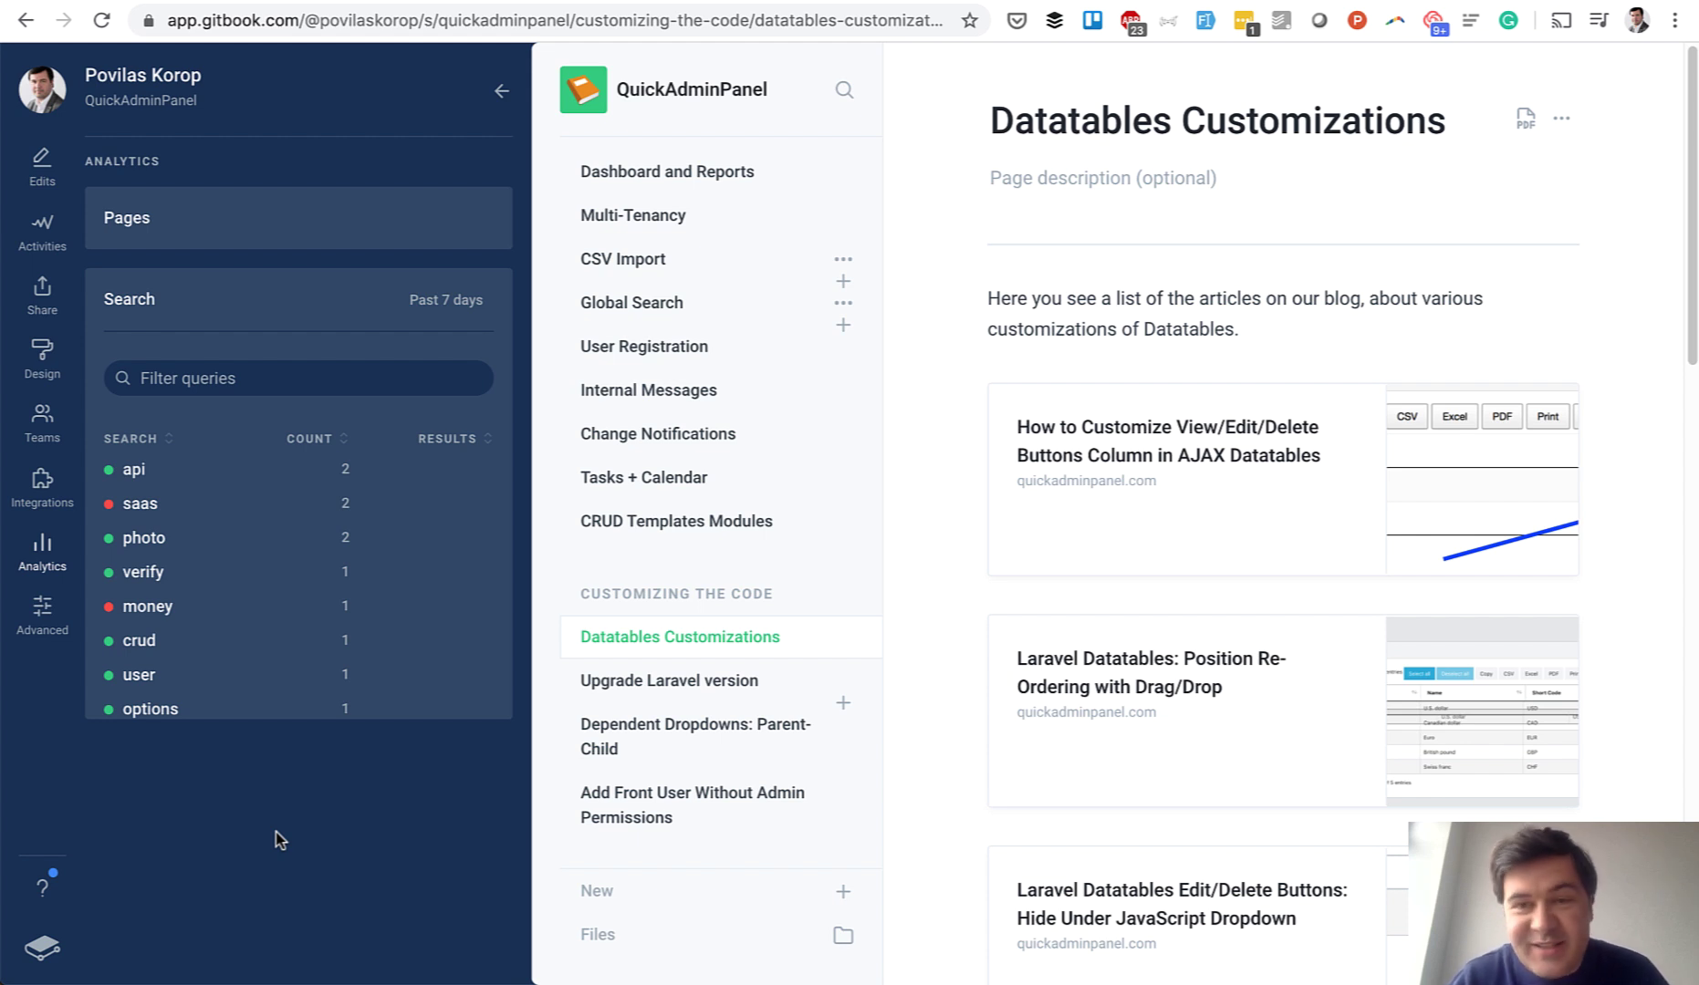
Browse the GitBook pricing page's Personal, Team, Business and Volume plans.
{"action": "key", "text": "ctrl+Tab"}
{"action": "scroll", "coordinate": [136, 759], "scroll_direction": "down", "scroll_amount": 5}
{"action": "scroll", "coordinate": [132, 759], "scroll_direction": "down", "scroll_amount": 2}
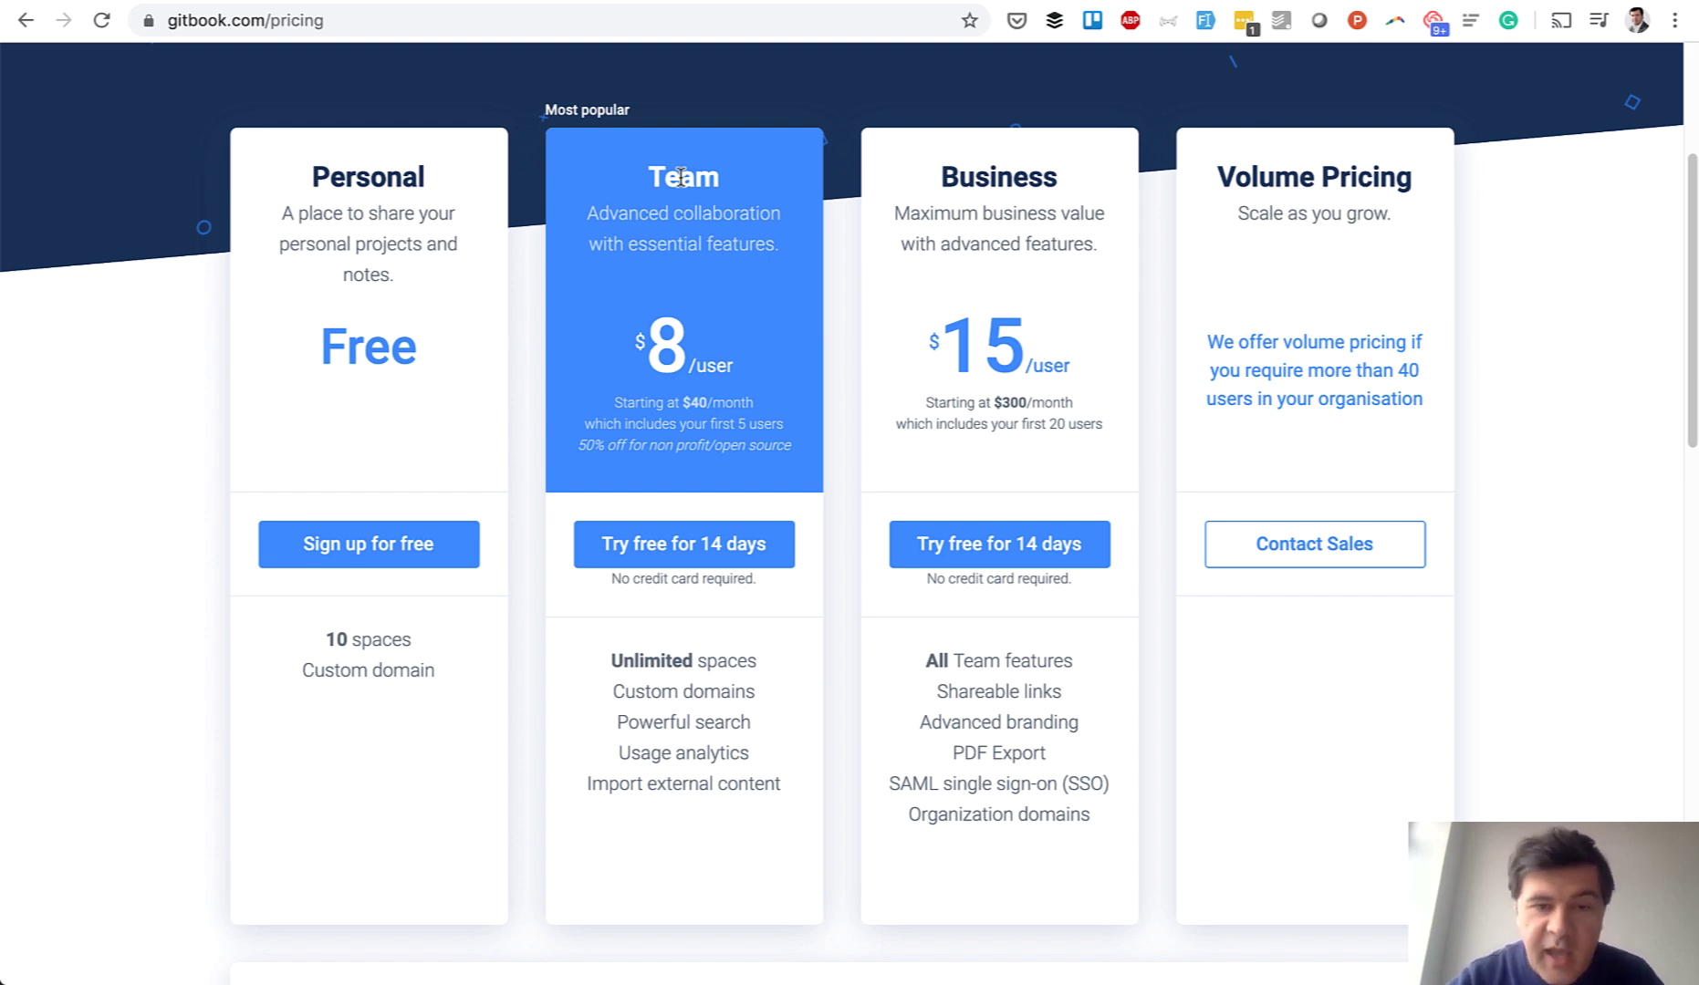
{"action": "left_click_drag", "start_coordinate": [630, 403], "coordinate": [714, 402]}
{"action": "left_click", "coordinate": [713, 403]}
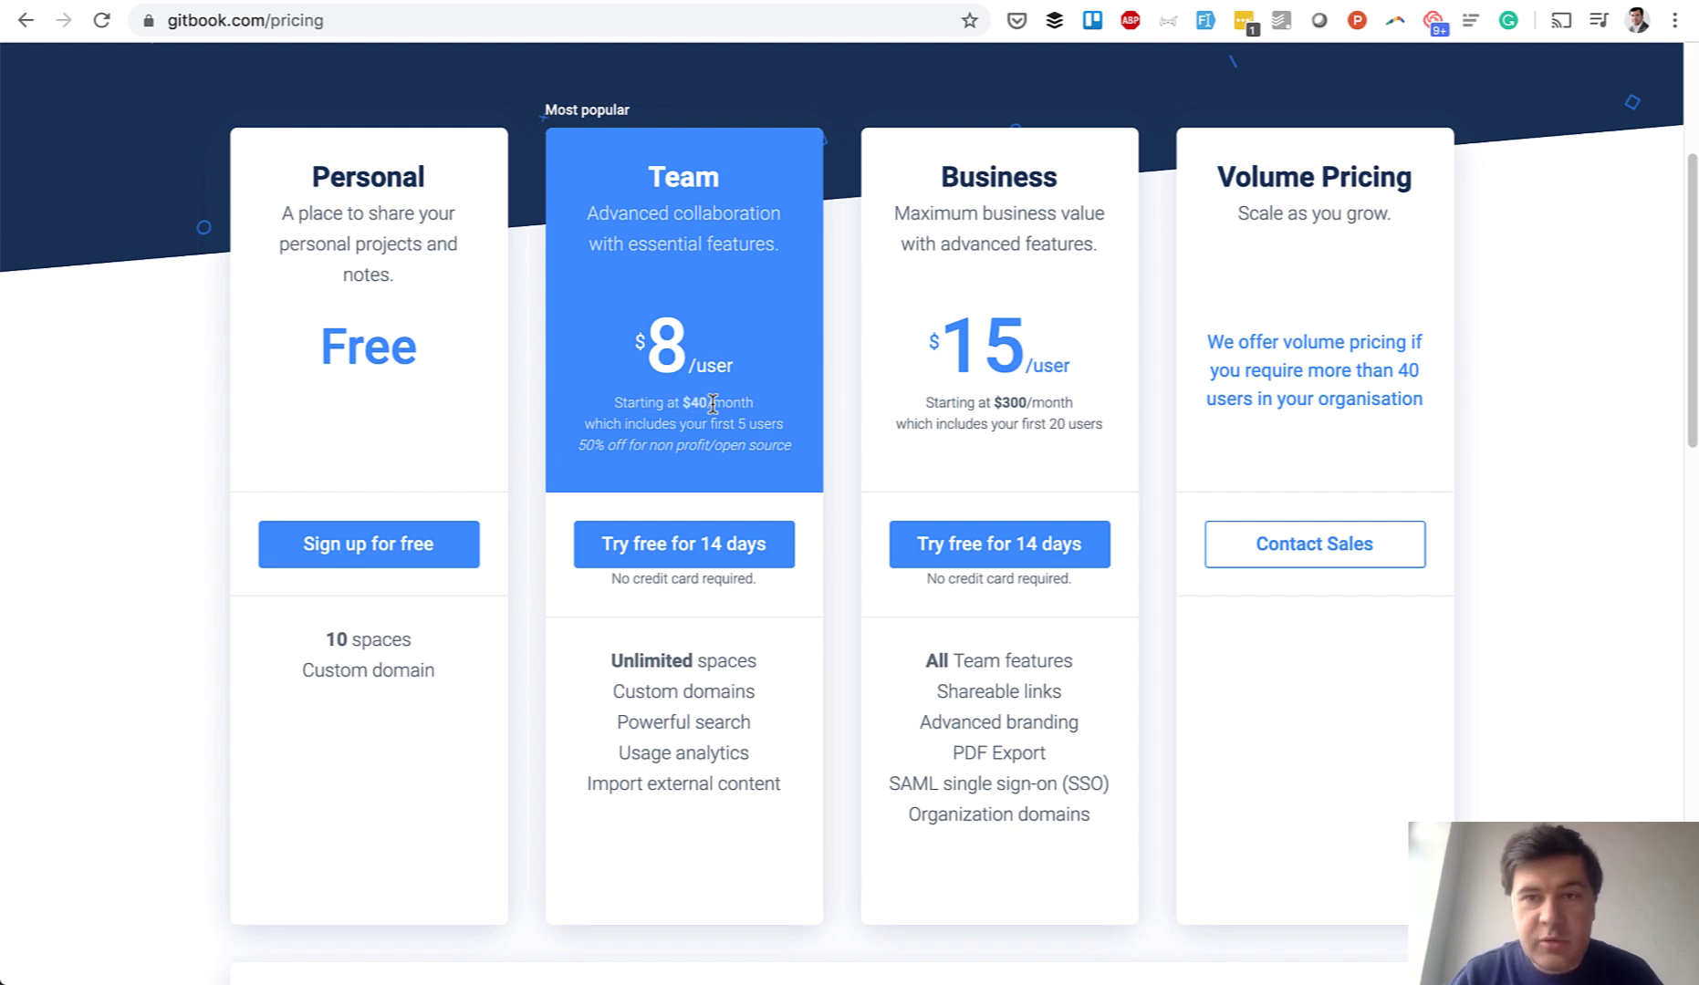